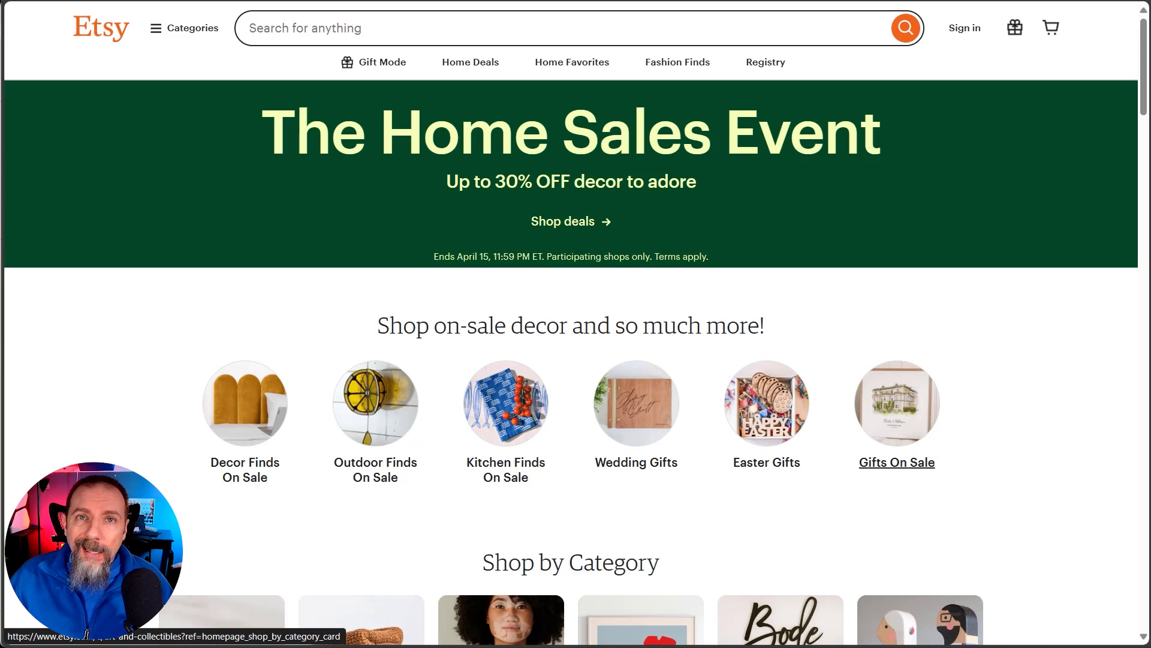
# Search Etsy for 'brass coin engraving laser file' and scroll through the coin listings.
pyautogui.click(427, 20)
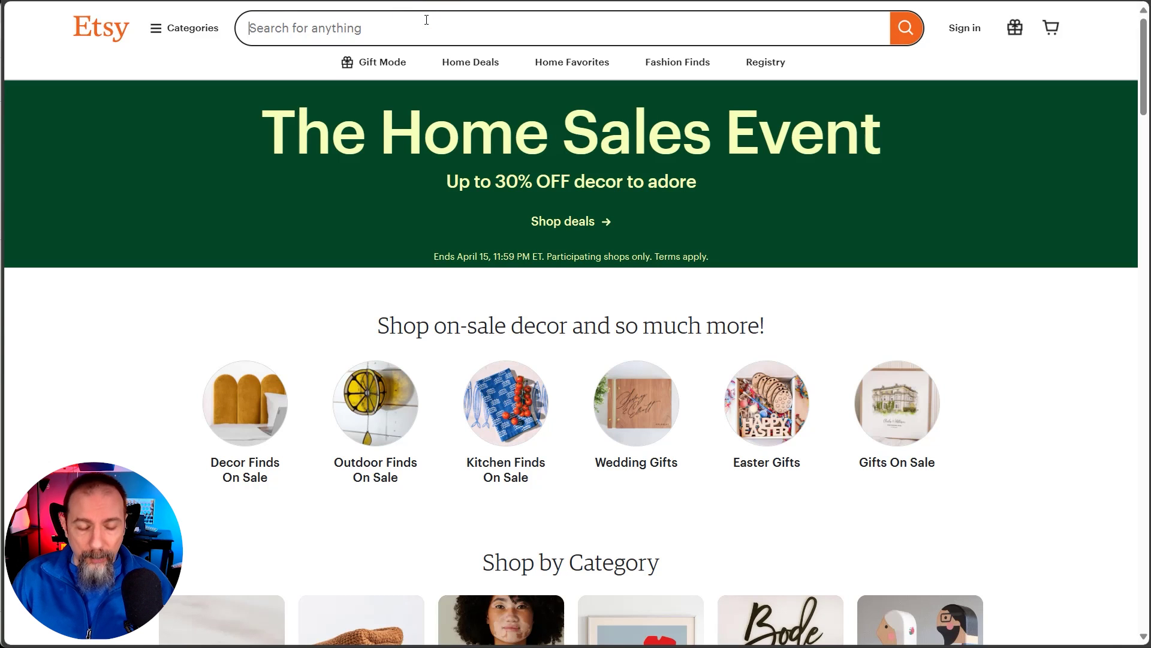
pyautogui.write('brass coin engraving laser file')
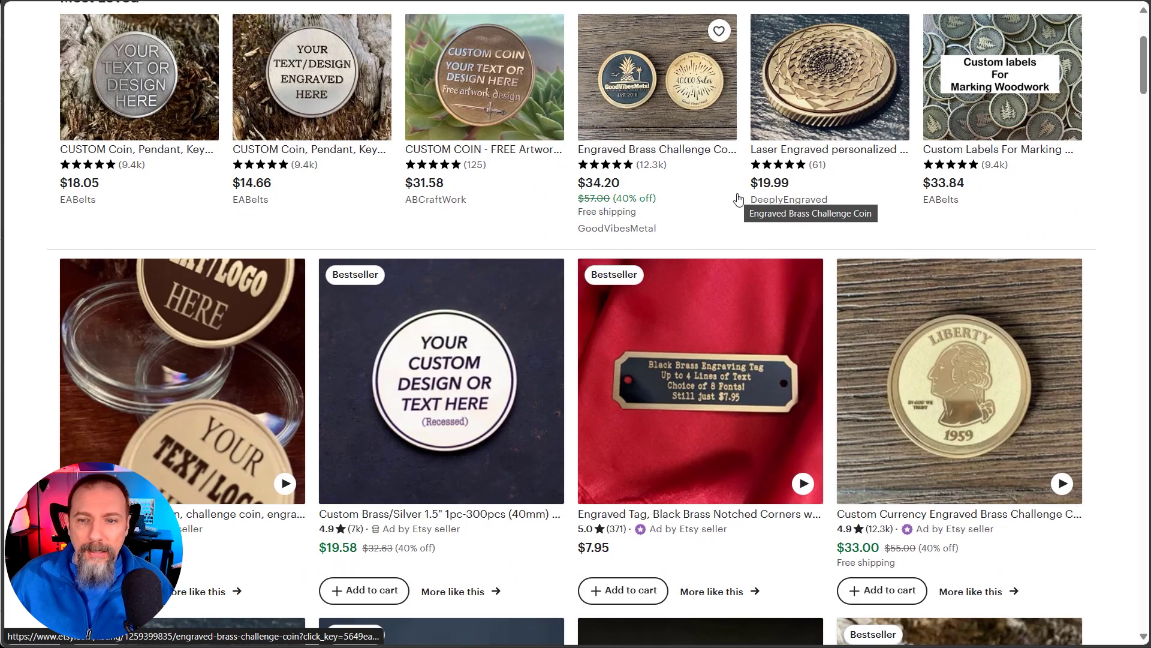
pyautogui.scroll(-2, 67, 288)
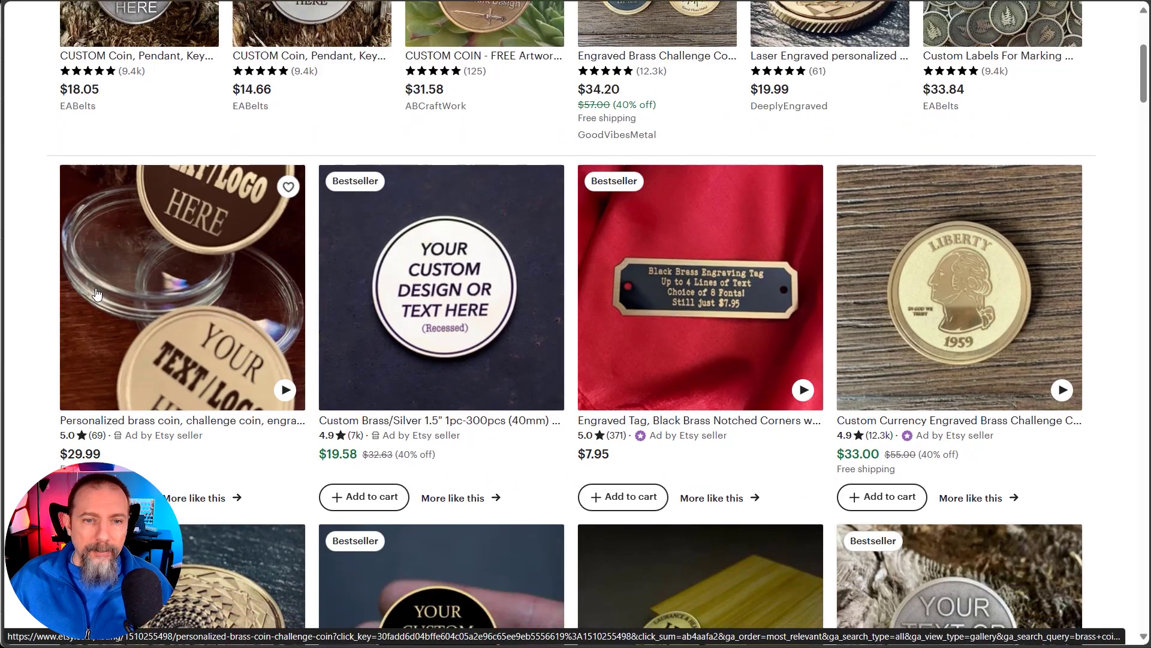
pyautogui.scroll(-10, 67, 288)
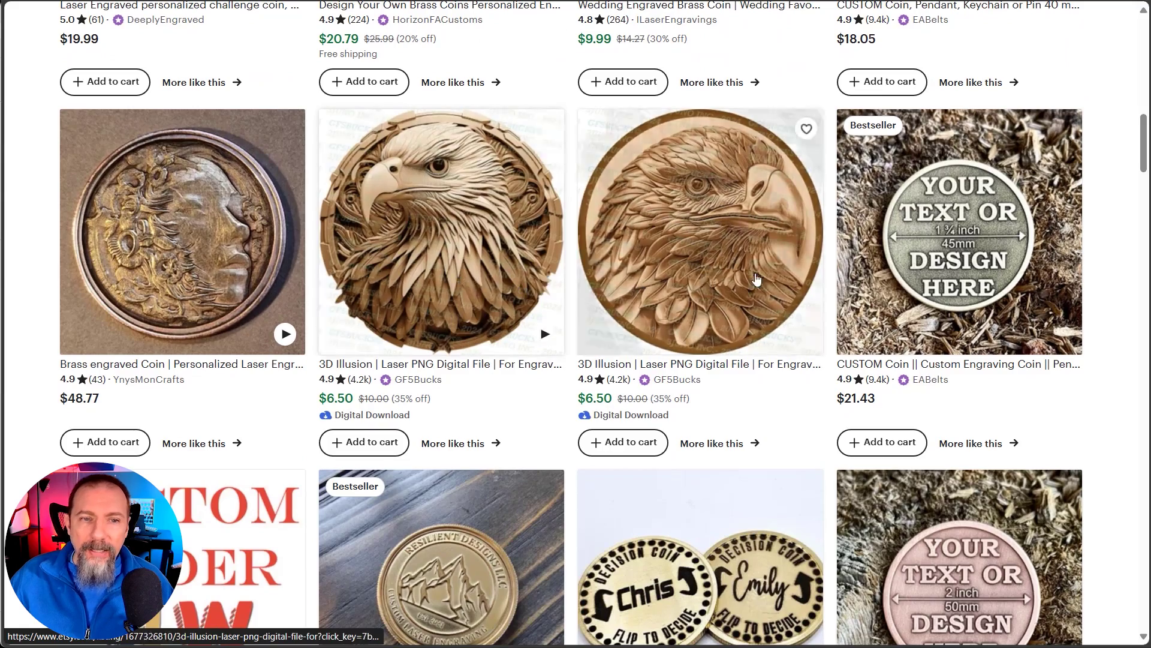
pyautogui.moveTo(493, 293)
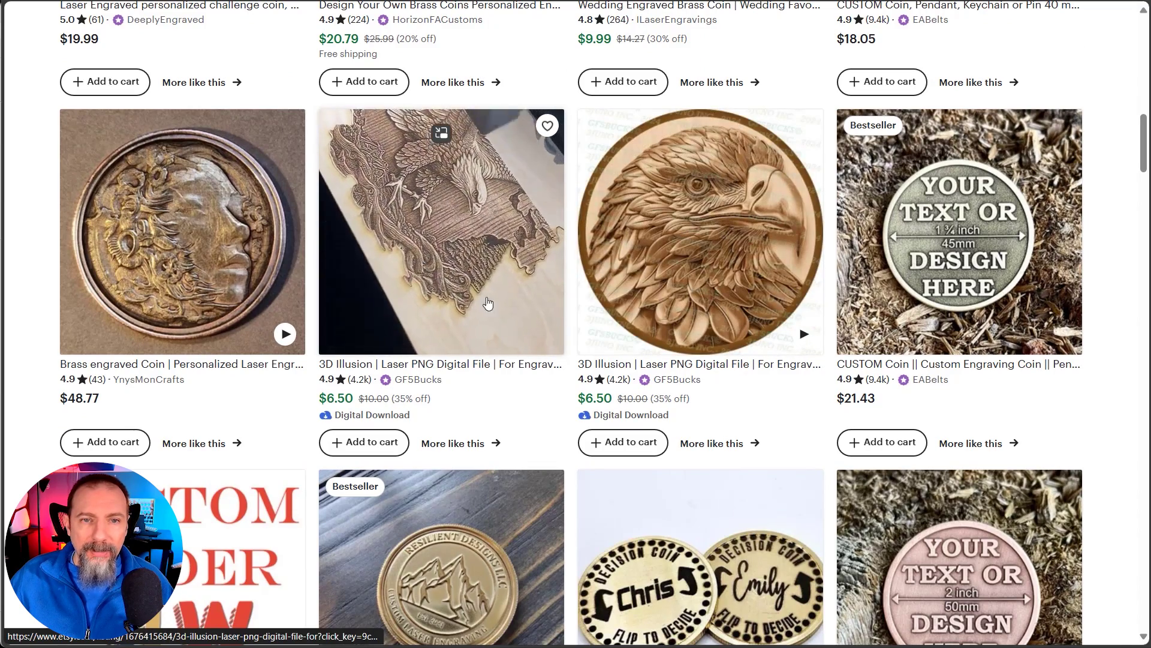
pyautogui.scroll(-3, 893, 330)
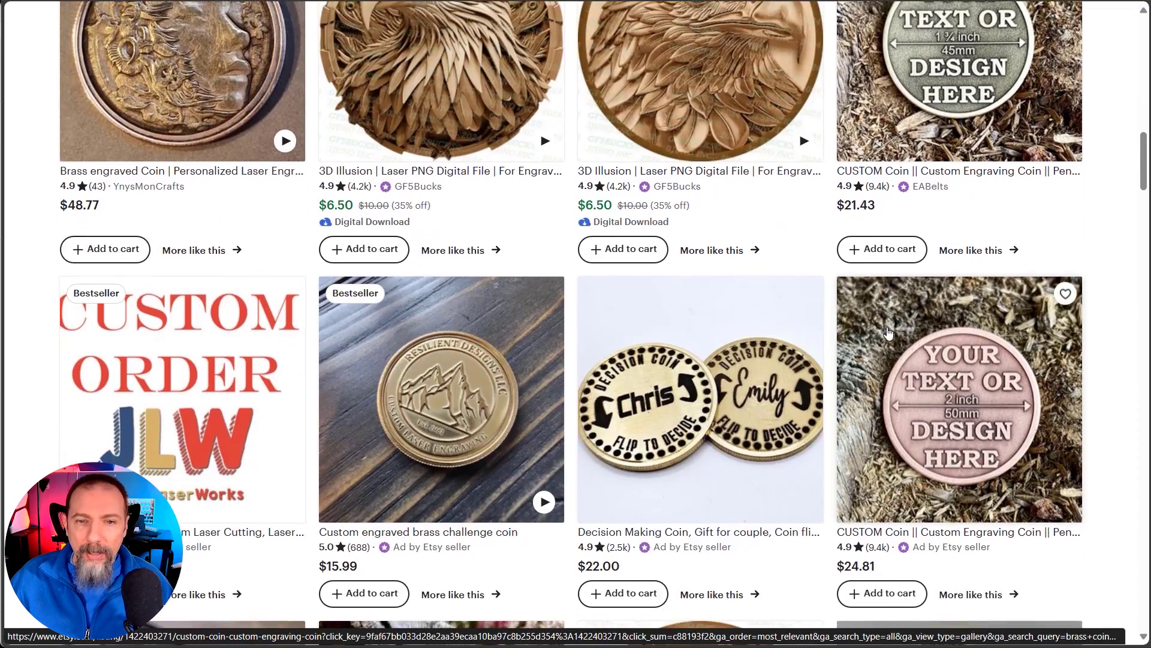
pyautogui.scroll(15, 892, 330)
pyautogui.moveTo(425, 28); pyautogui.dragTo(209, 50)
# Search Etsy for '2.5d cnc stl' and scroll down through the results.
pyautogui.write('2.5d cnc stl')
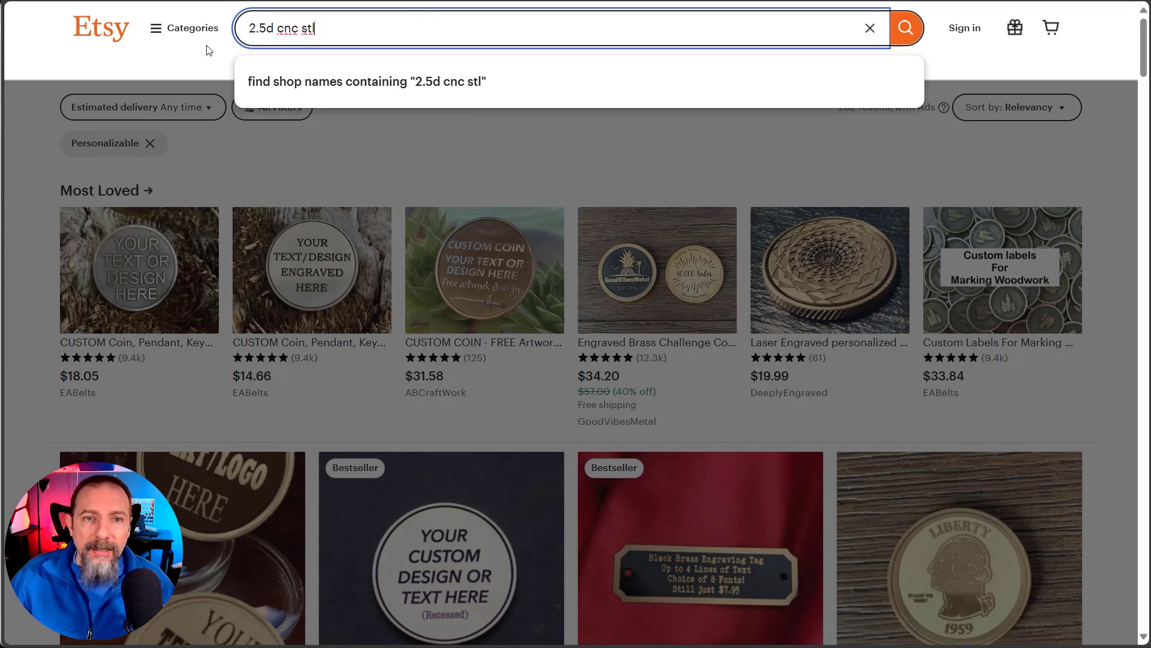
pyautogui.press('Return')
pyautogui.scroll(-2, 667, 117)
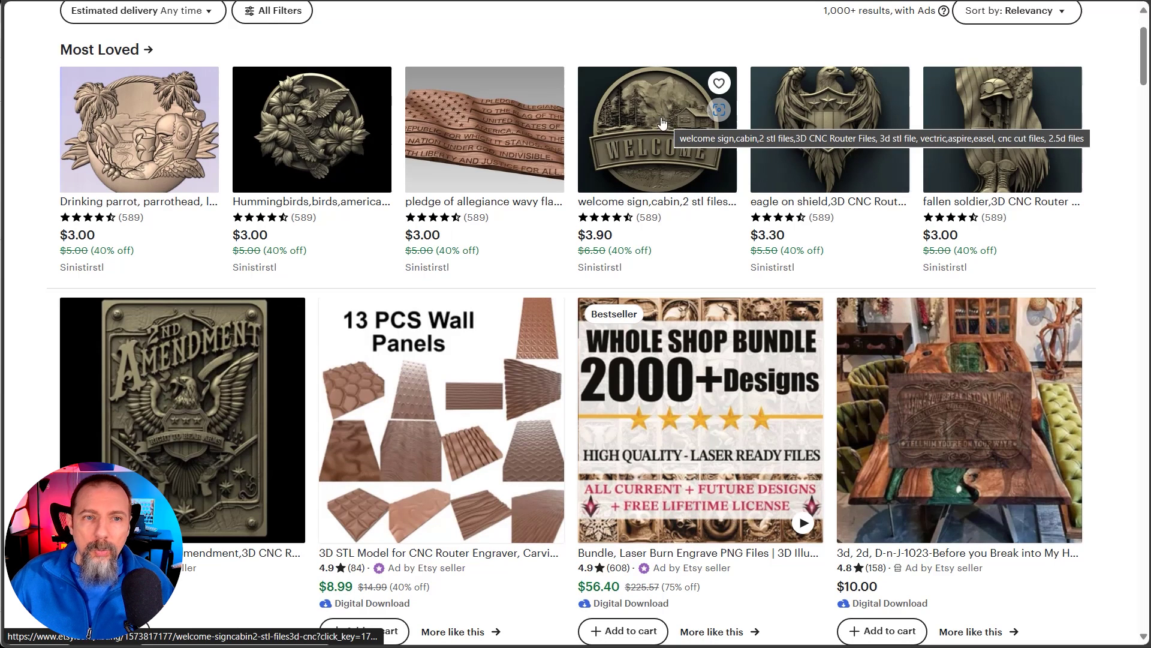
pyautogui.scroll(-6, 924, 161)
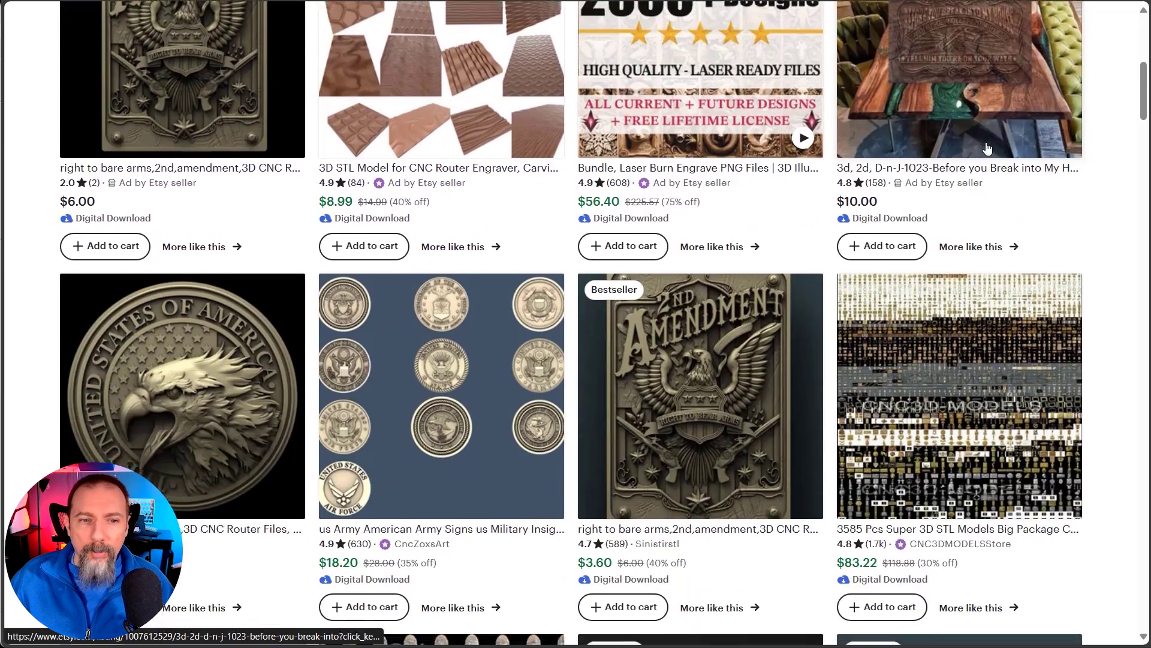
pyautogui.scroll(-2, 940, 242)
pyautogui.scroll(-12, 939, 241)
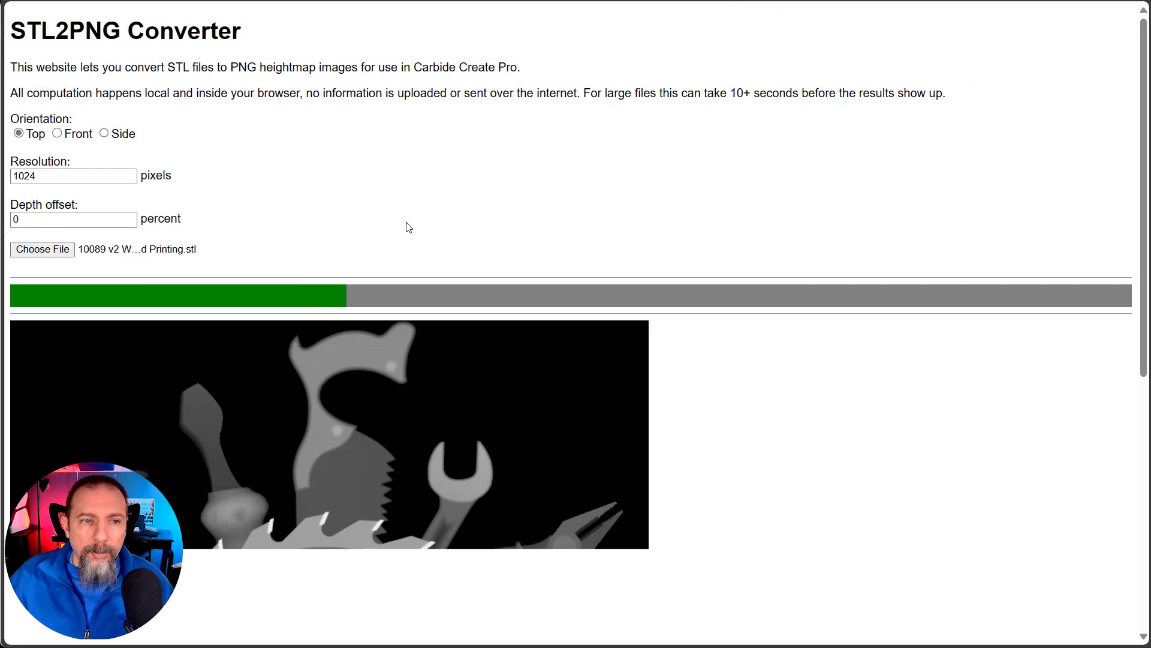
# Scroll the STL2PNG Converter page while the woodworker sign heightmap renders.
pyautogui.scroll(-3, 408, 226)
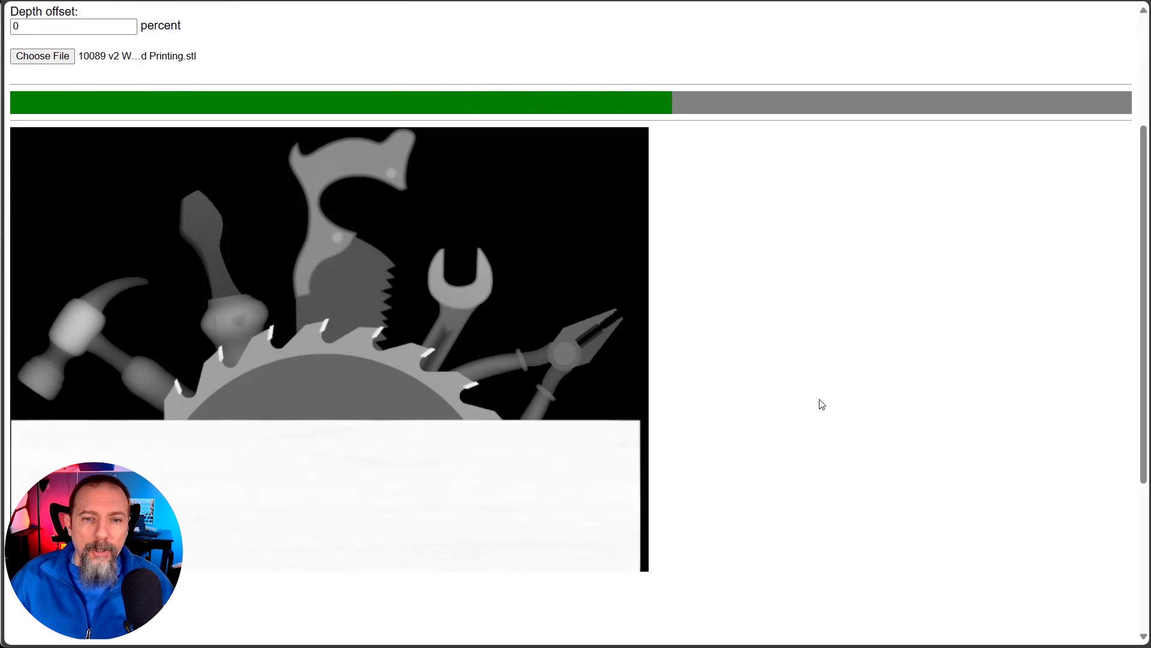
pyautogui.scroll(-3, 780, 426)
pyautogui.scroll(-1, 761, 440)
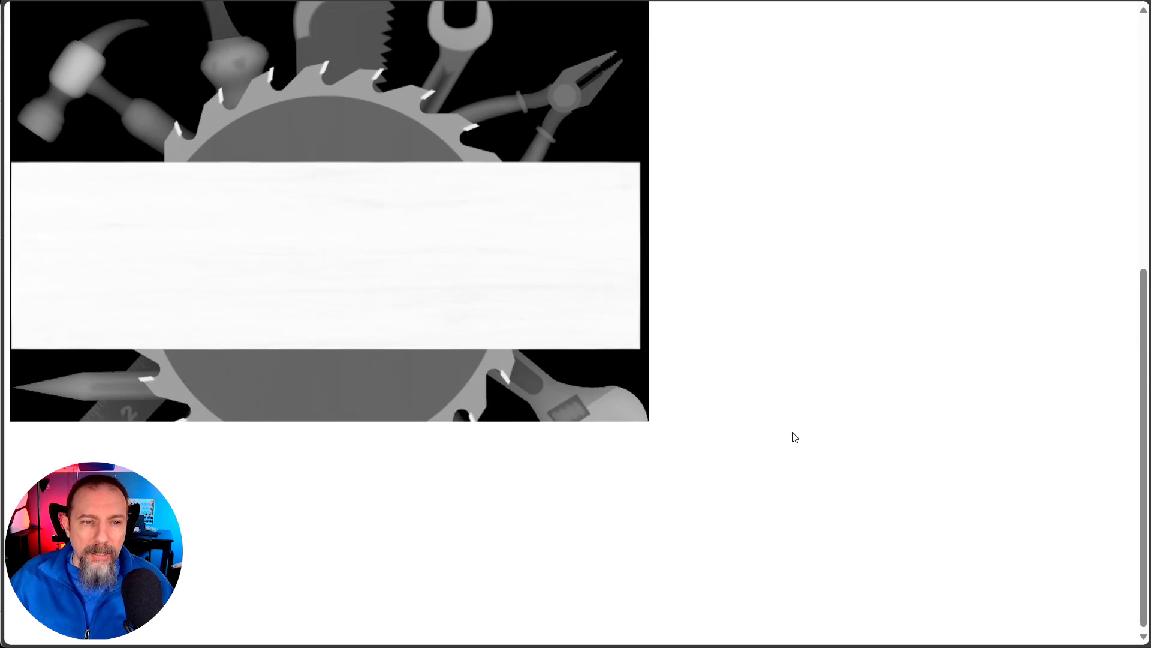
pyautogui.scroll(3, 537, 280)
pyautogui.scroll(2, 538, 279)
pyautogui.scroll(-4, 617, 462)
pyautogui.scroll(2, 601, 381)
pyautogui.scroll(2, 389, 36)
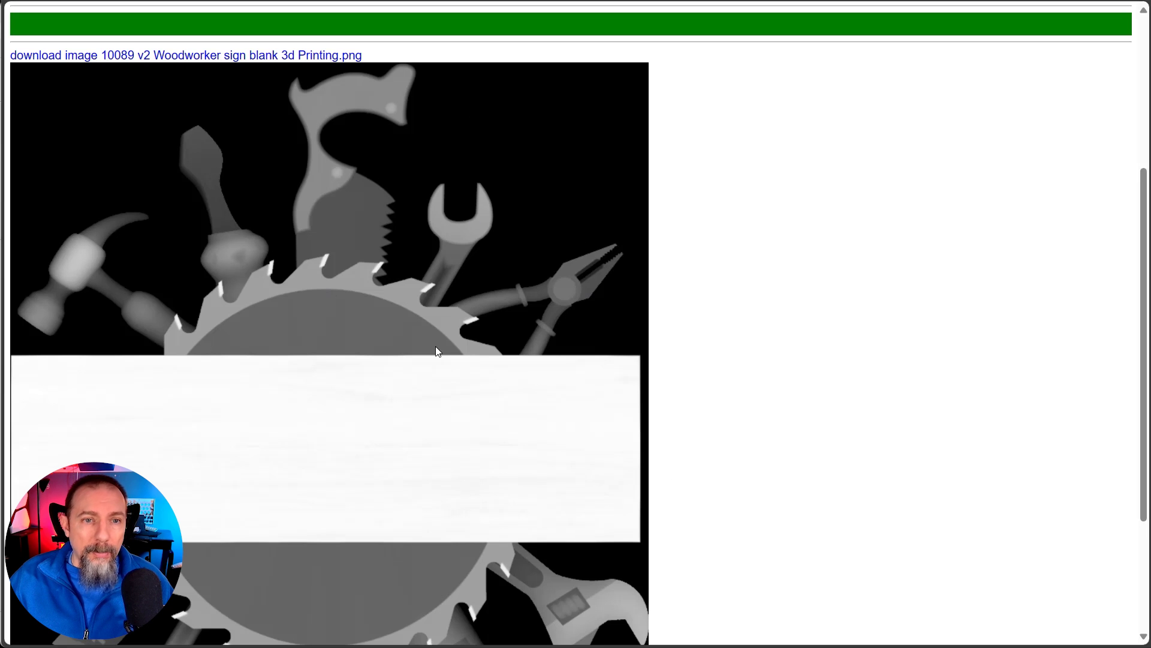
pyautogui.scroll(3, 436, 348)
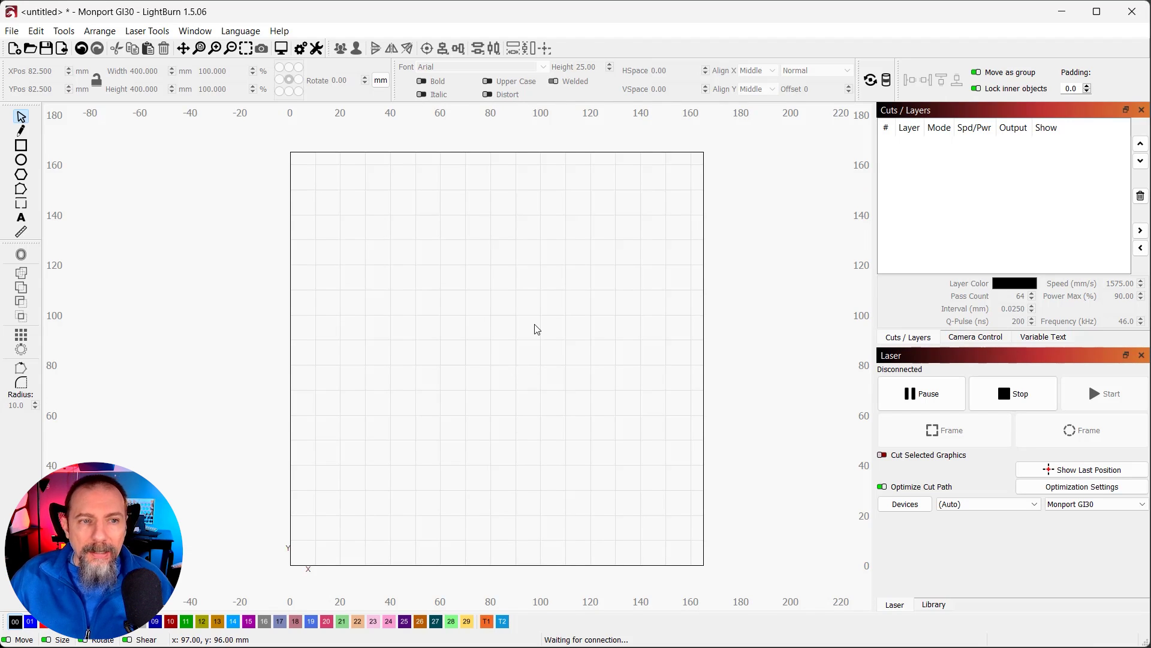
# Draw a 37 × 37 mm circle on the T1 layer and centre it at X 82.5, Y 82.5.
pyautogui.click(487, 621)
pyautogui.click(21, 160)
pyautogui.moveTo(490, 335); pyautogui.dragTo(568, 413)
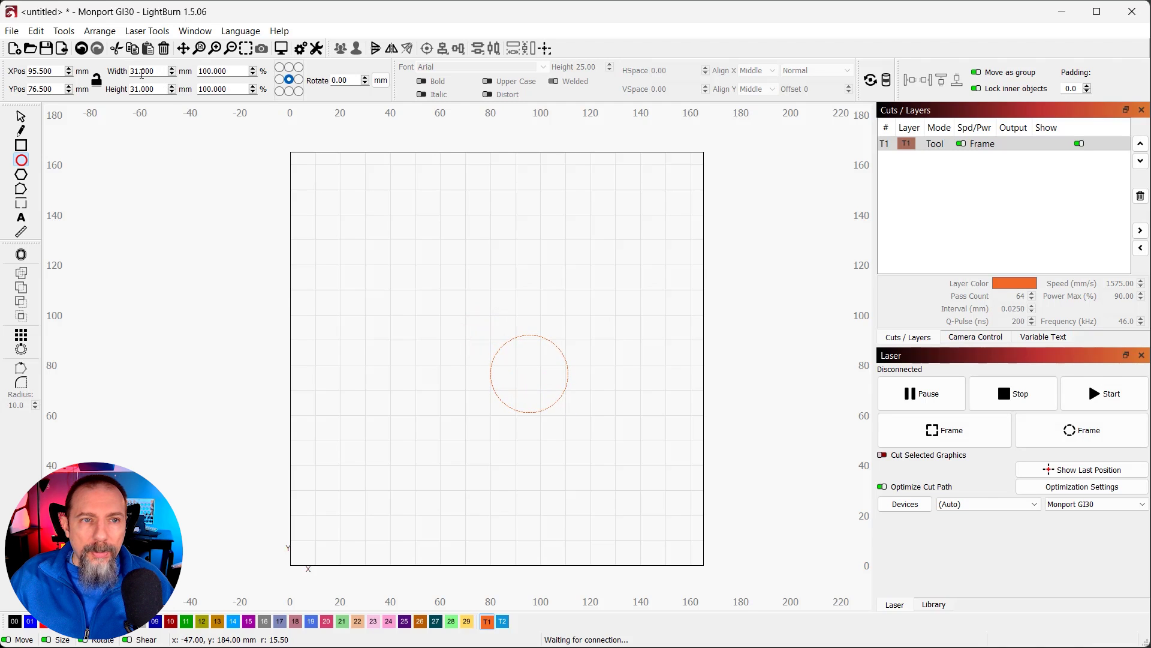
pyautogui.click(140, 73)
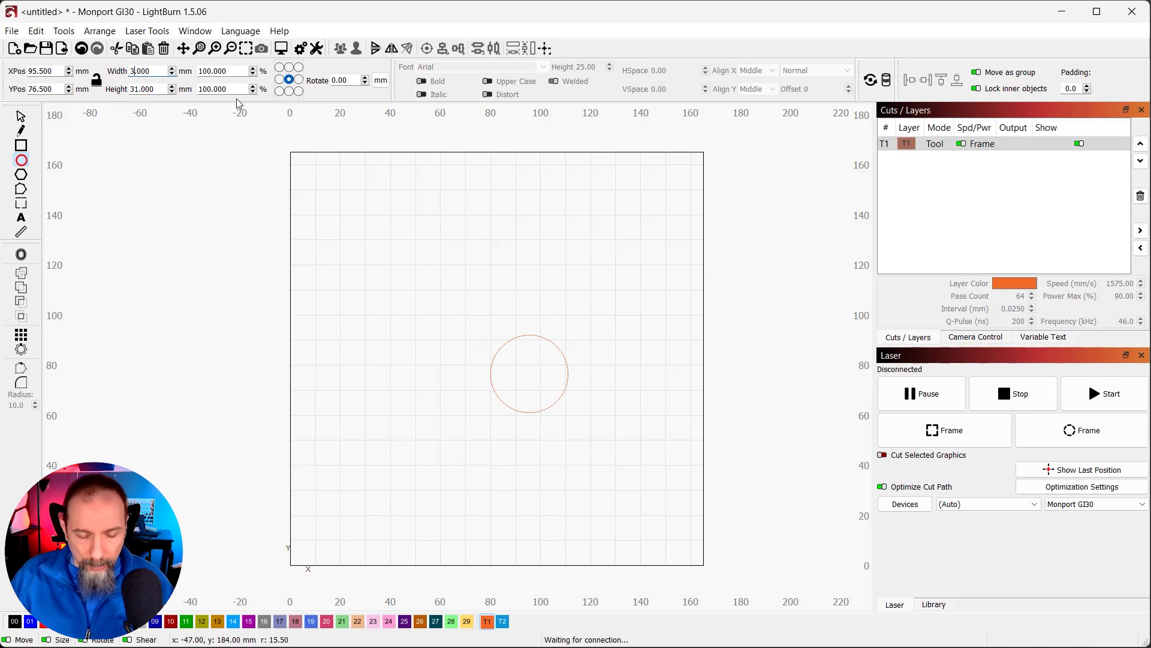
pyautogui.press('Tab')
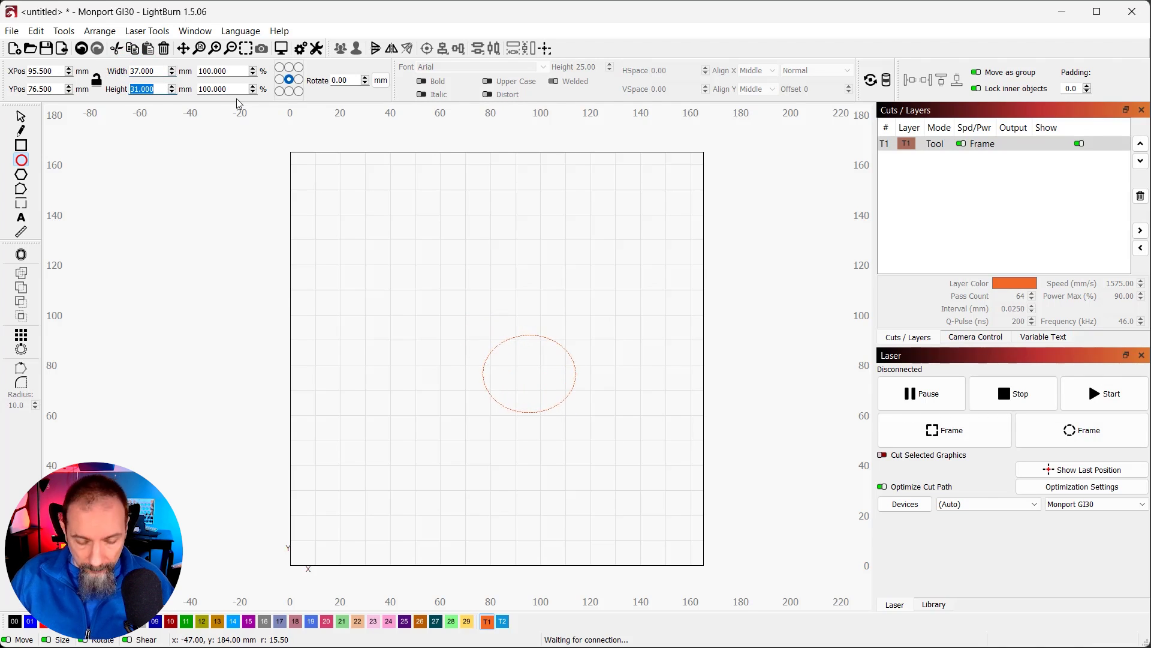
pyautogui.write('37')
pyautogui.press('Tab')
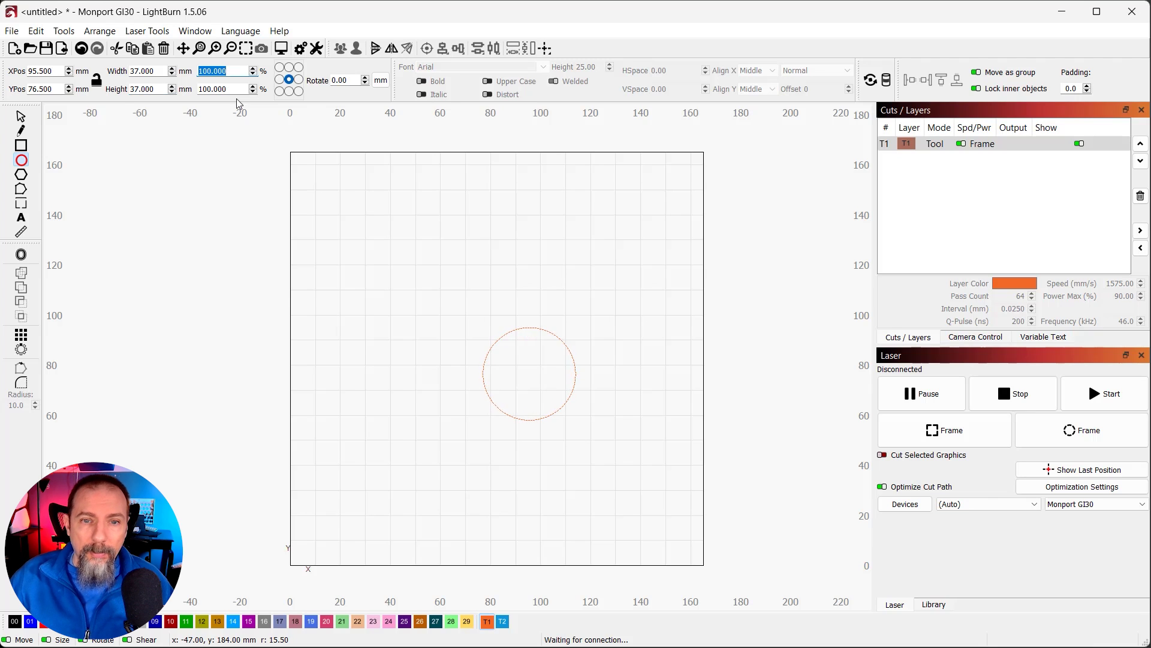
pyautogui.press('Escape')
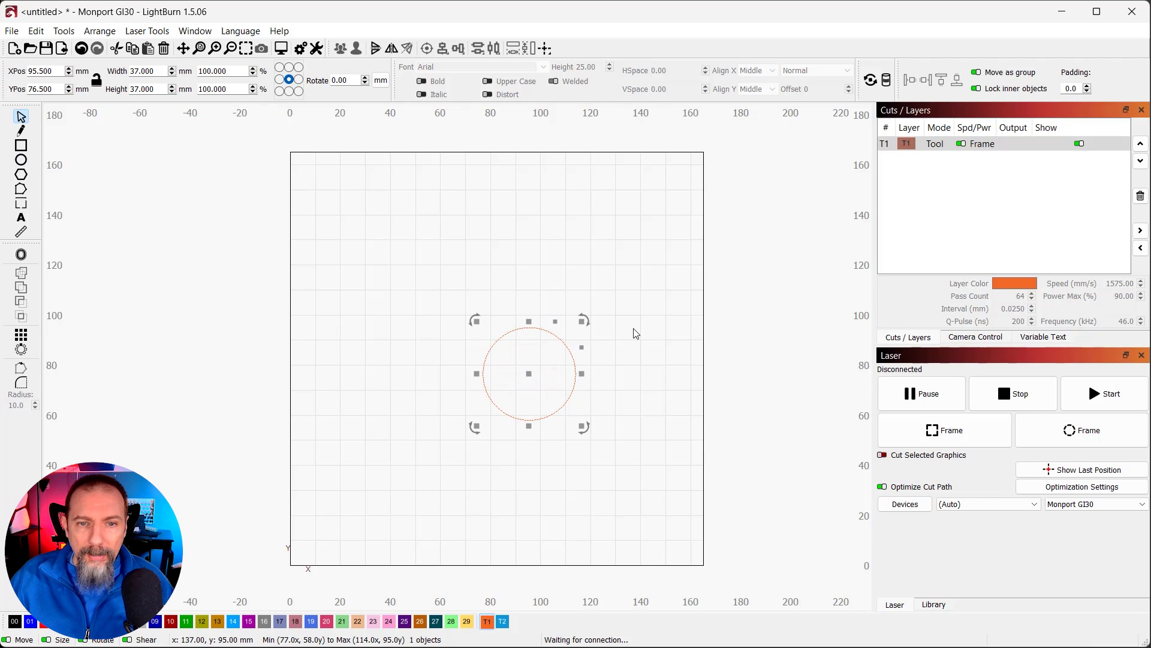
pyautogui.press('p')
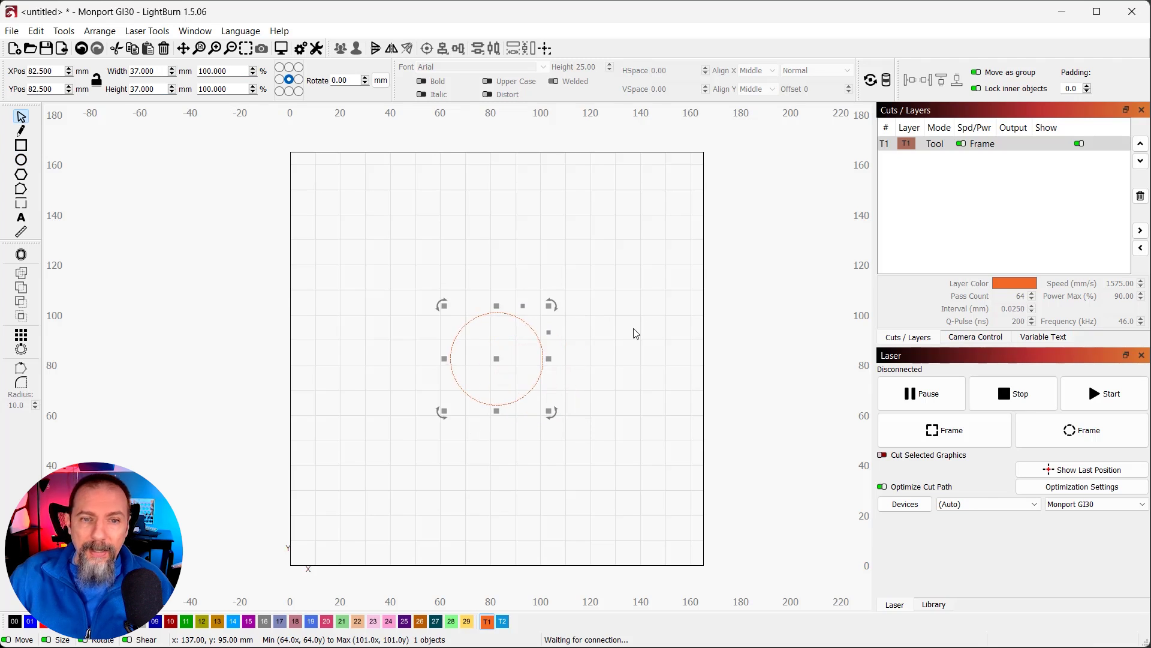
pyautogui.scroll(4, 546, 376)
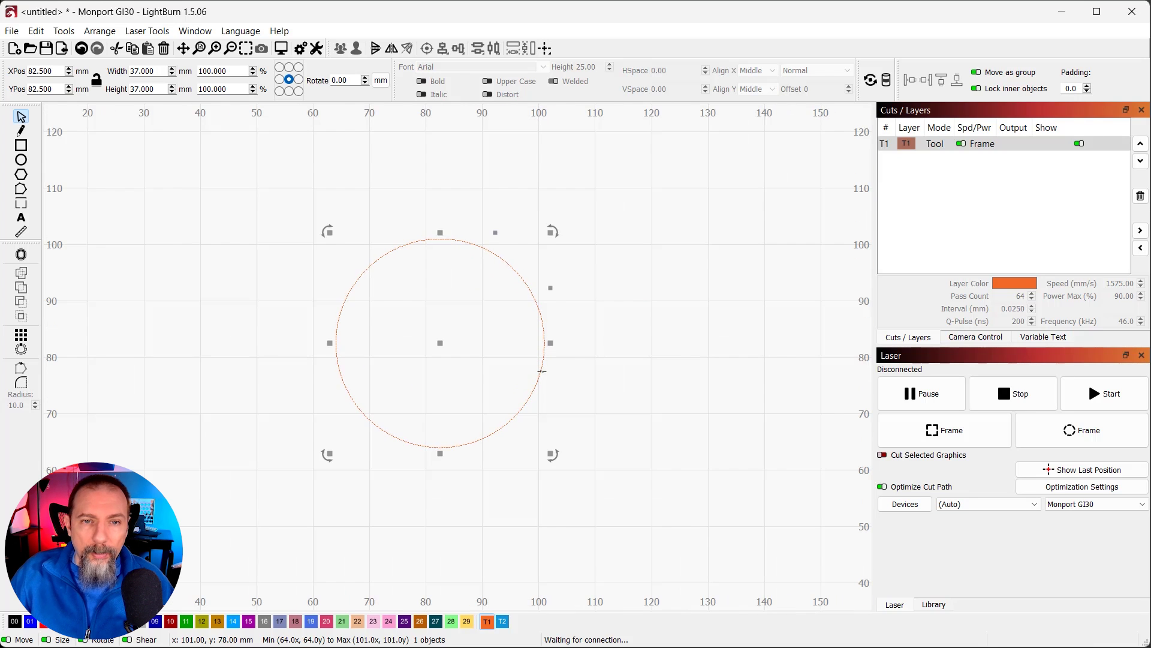
pyautogui.press('Escape')
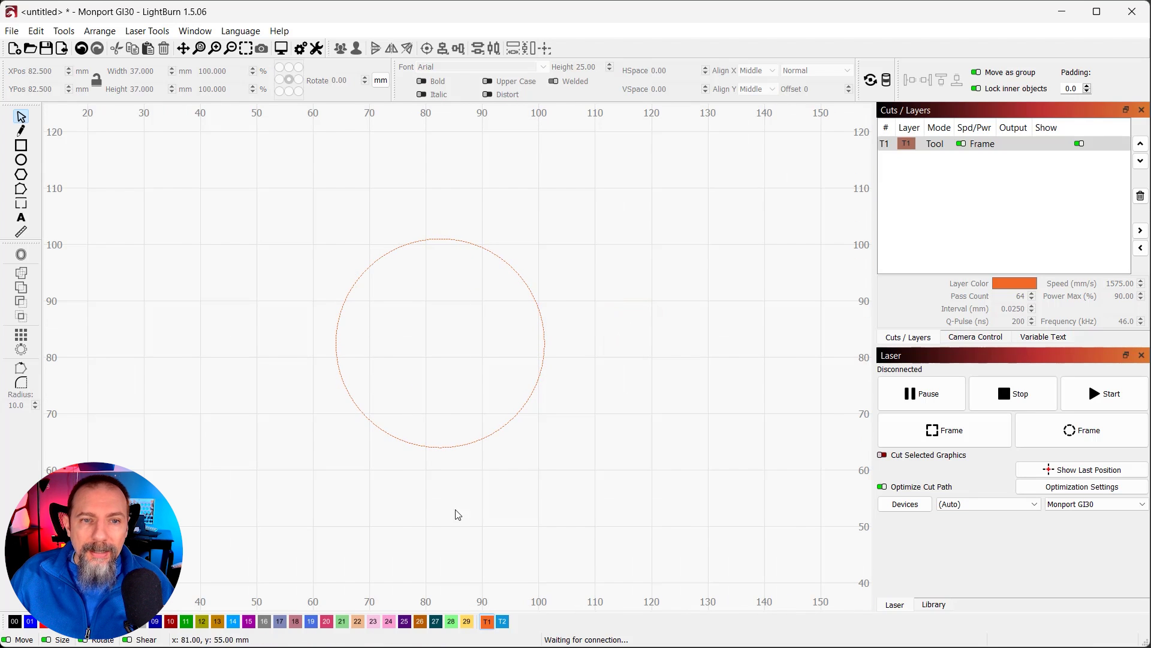
# Shrink the heightmap, centre it, then scale it to 38.108 mm over the circle.
pyautogui.scroll(-3, 552, 331)
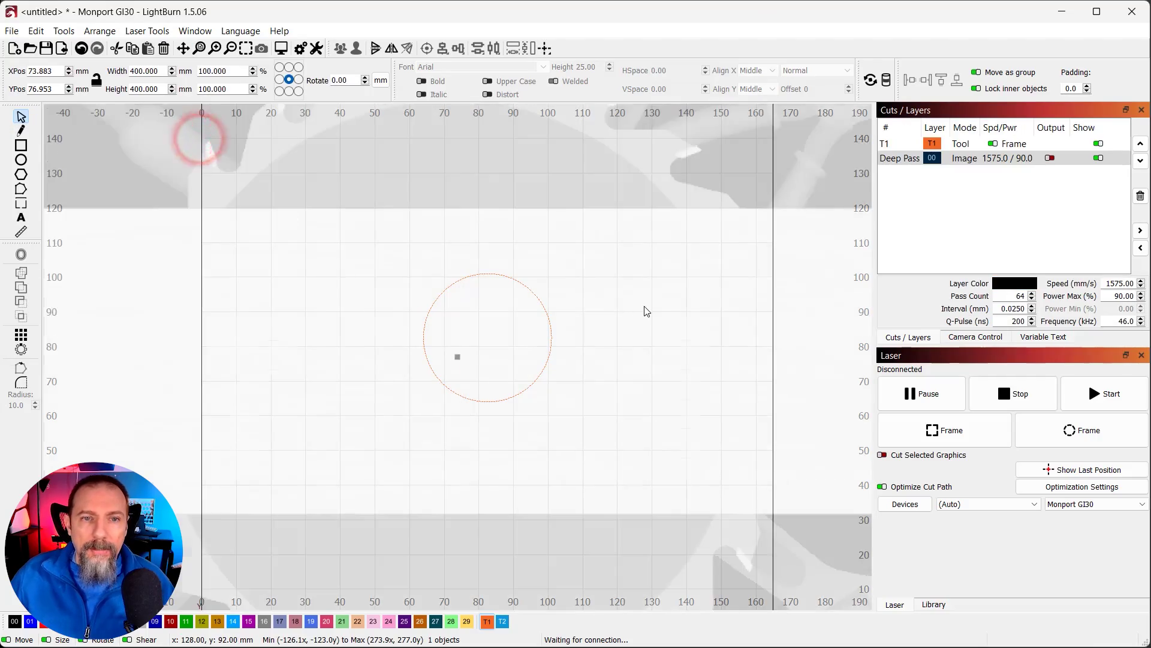
pyautogui.scroll(-3, 642, 311)
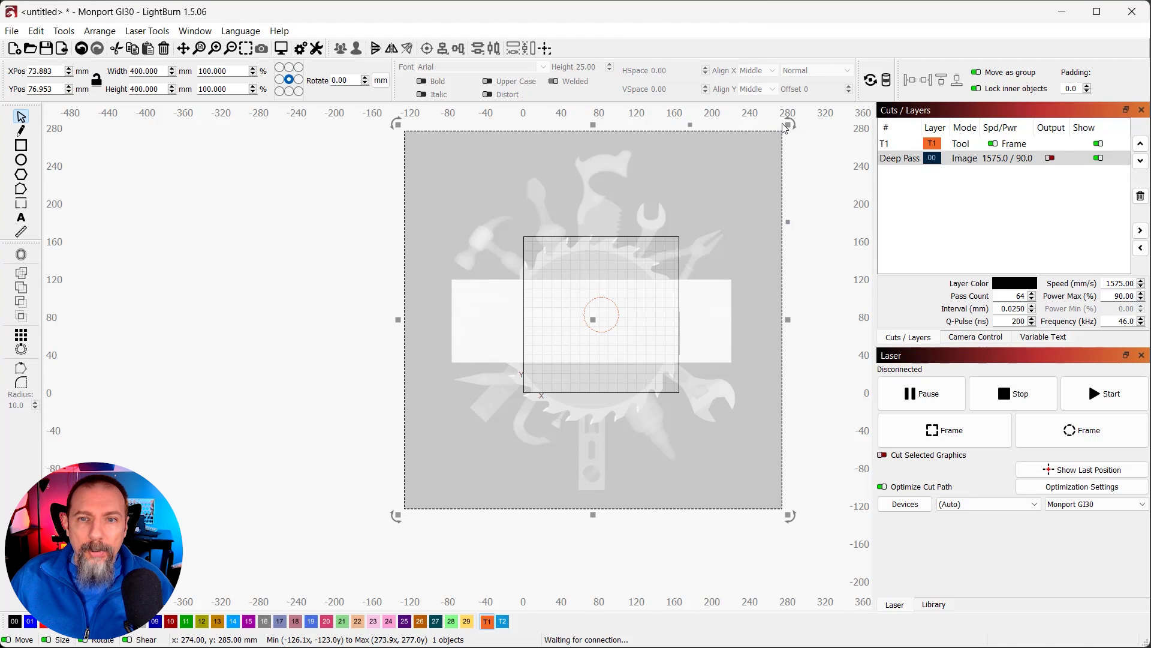
pyautogui.moveTo(788, 123); pyautogui.dragTo(449, 420)
pyautogui.press('p')
pyautogui.scroll(3, 730, 400)
pyautogui.scroll(5, 592, 453)
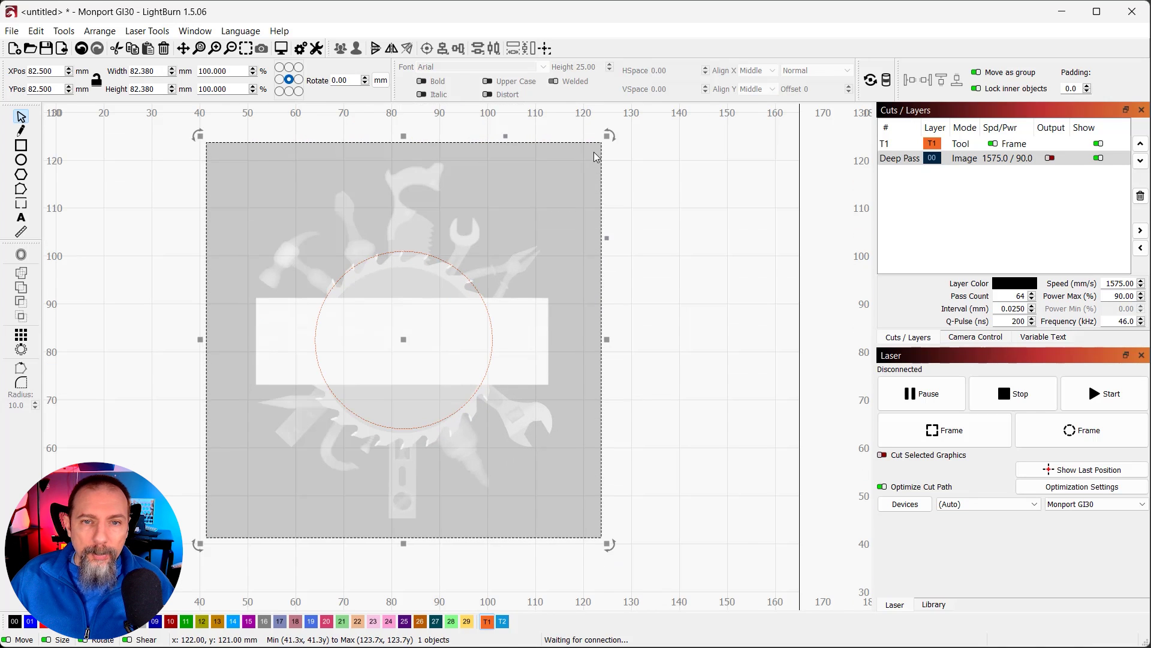
pyautogui.click(601, 140)
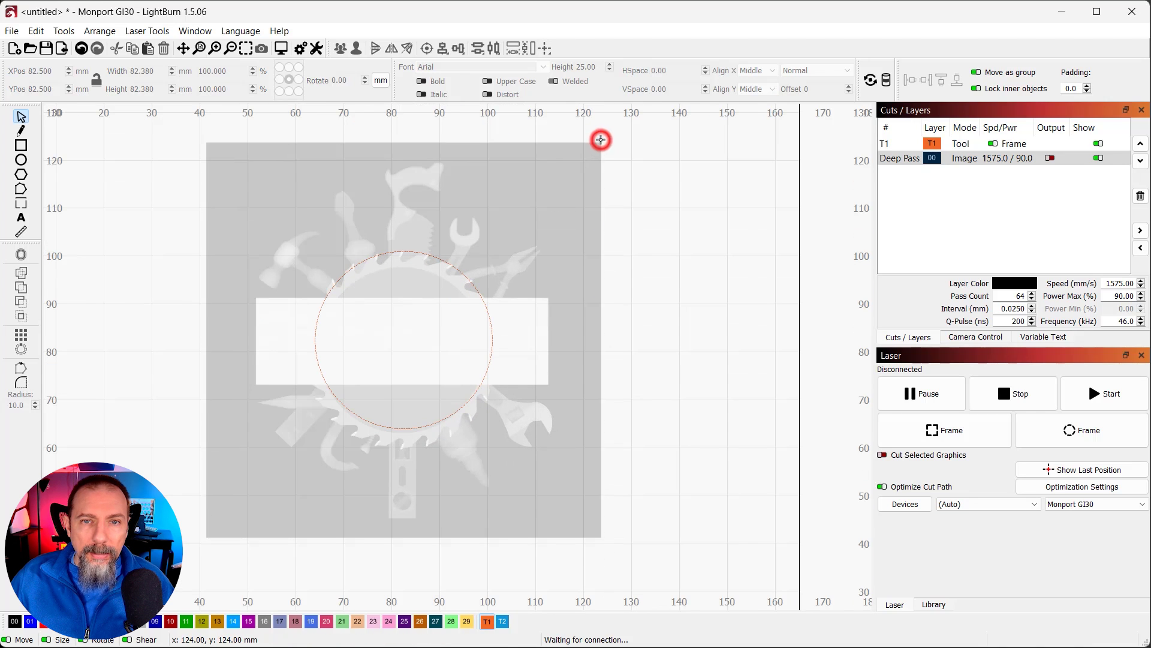
pyautogui.moveTo(601, 140); pyautogui.dragTo(523, 275)
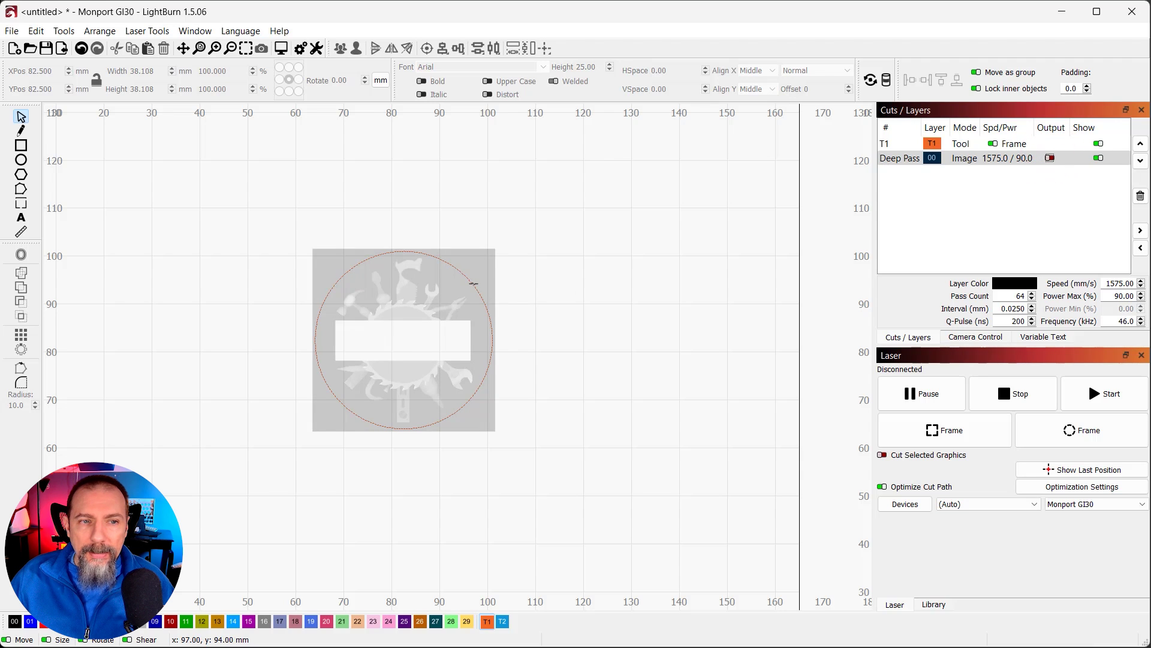
# Select the circle and heightmap together and apply Mask to Image to clip it to the circle.
pyautogui.click(1098, 158)
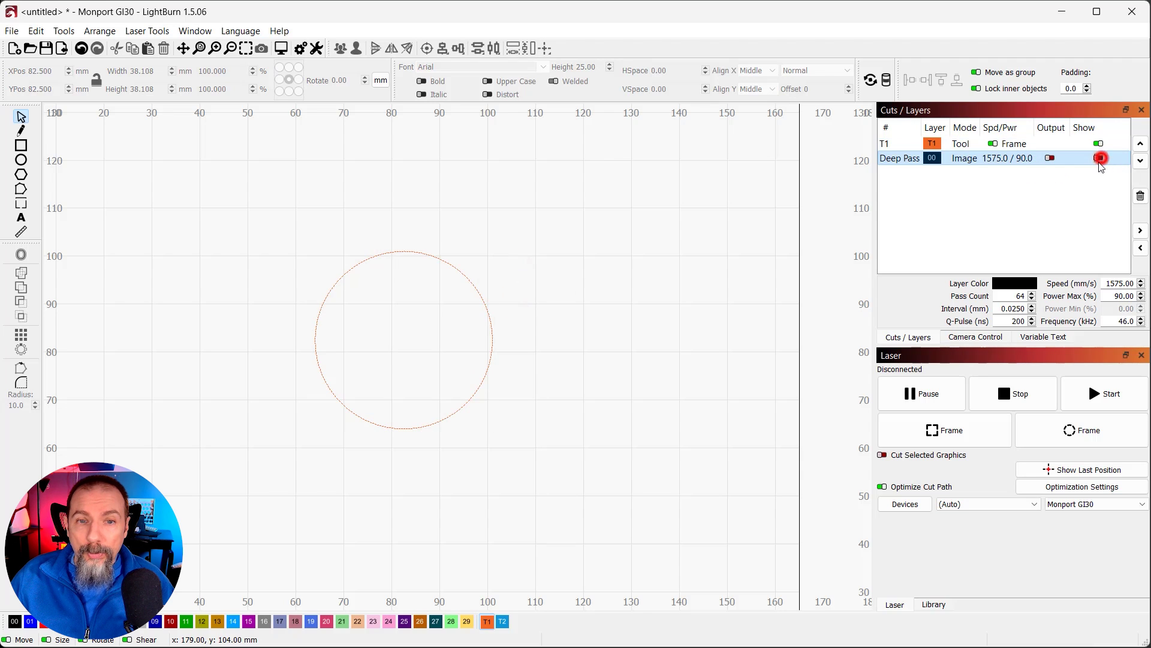
pyautogui.click(475, 290)
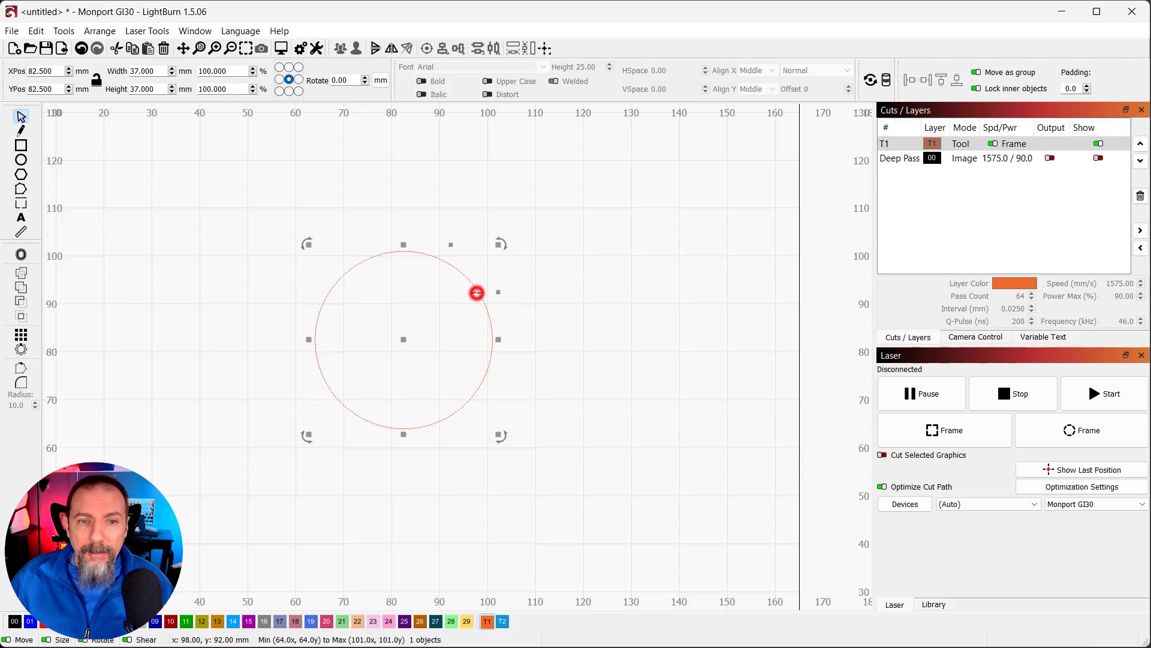
pyautogui.click(1099, 157)
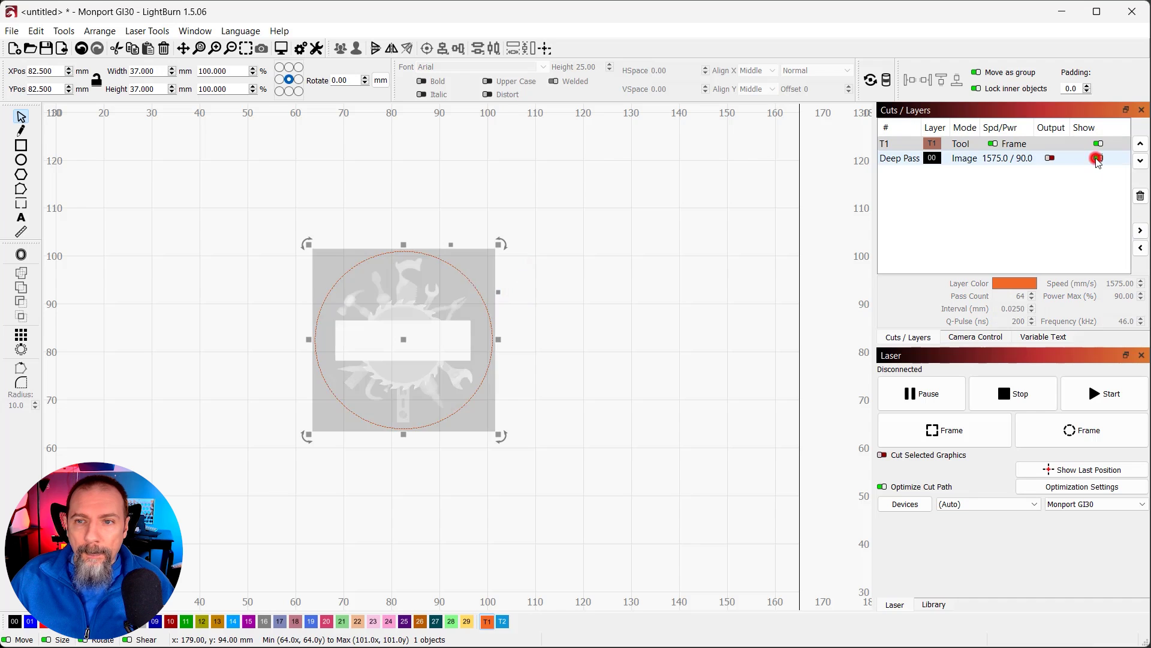
pyautogui.keyDown('shift'); pyautogui.click(481, 266); pyautogui.keyUp('shift')
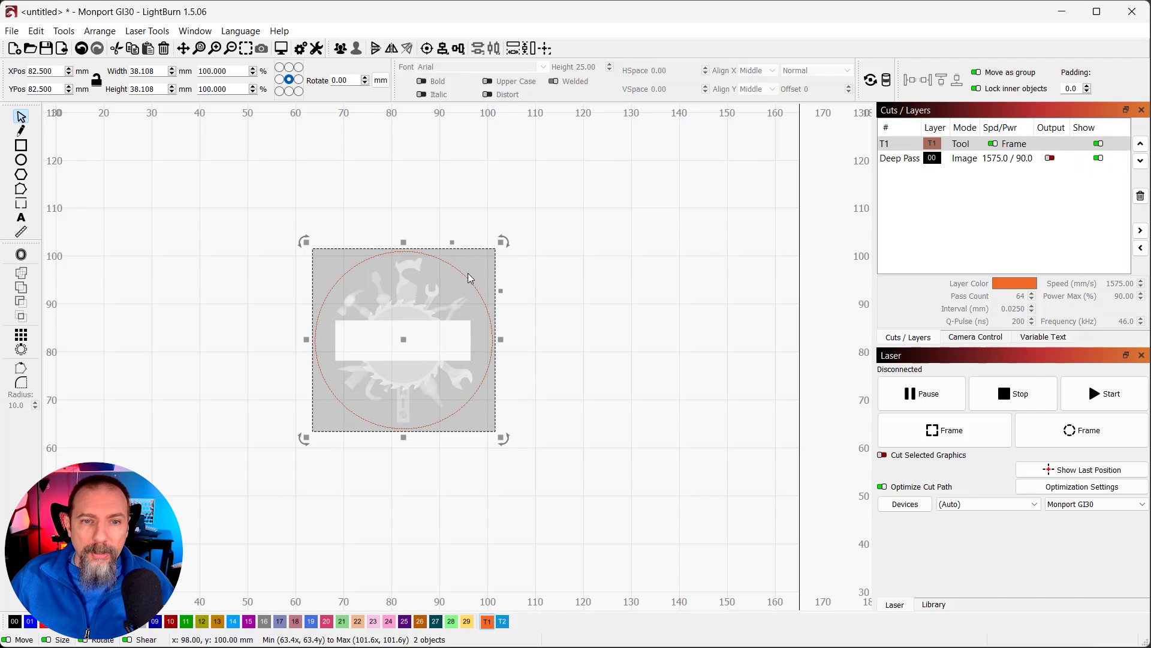
pyautogui.click(64, 31)
pyautogui.click(130, 359)
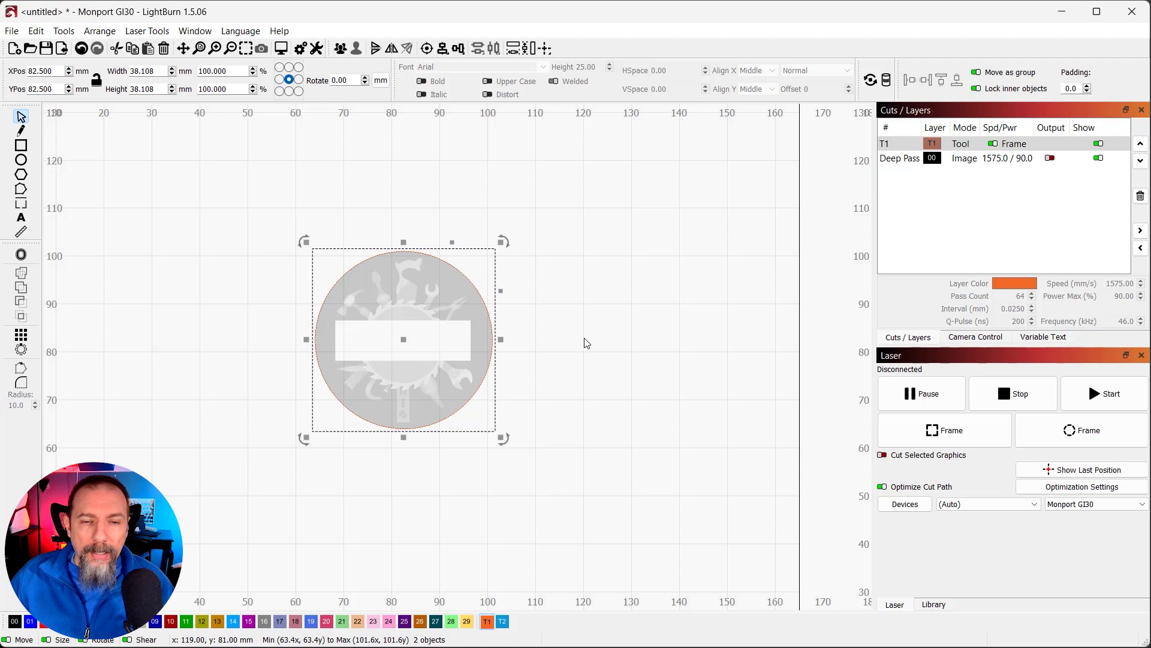
# Enable output on the Deep Pass layer and bring up its cut settings (3D Sliced, 64 passes, 90% power).
pyautogui.click(617, 221)
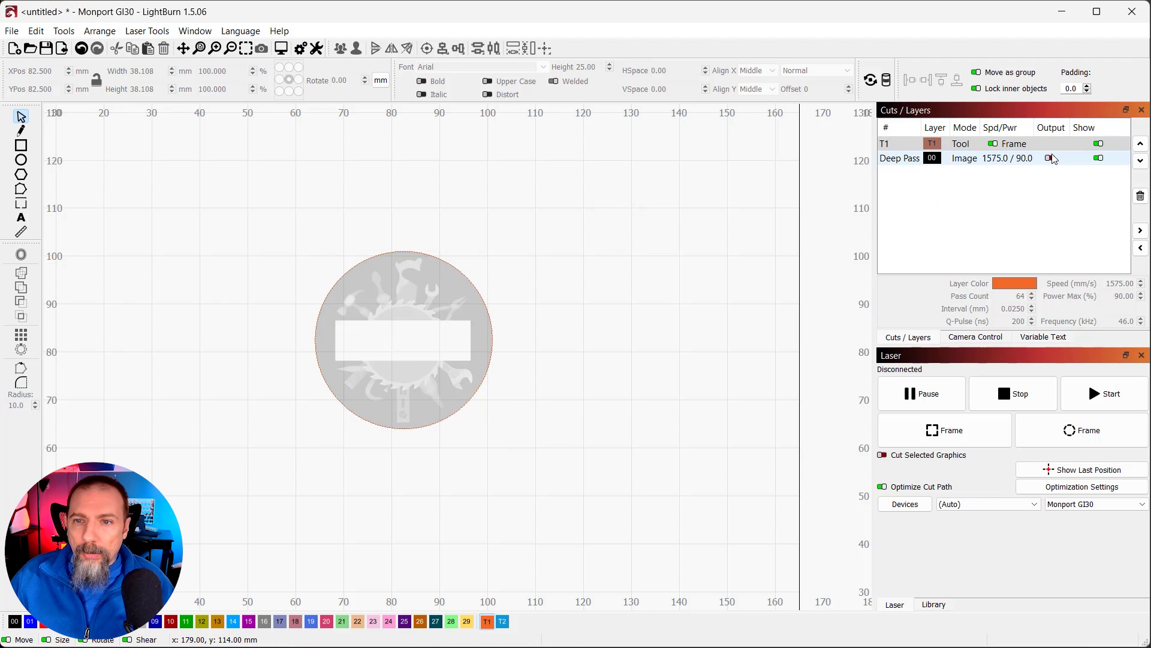
pyautogui.click(1050, 158)
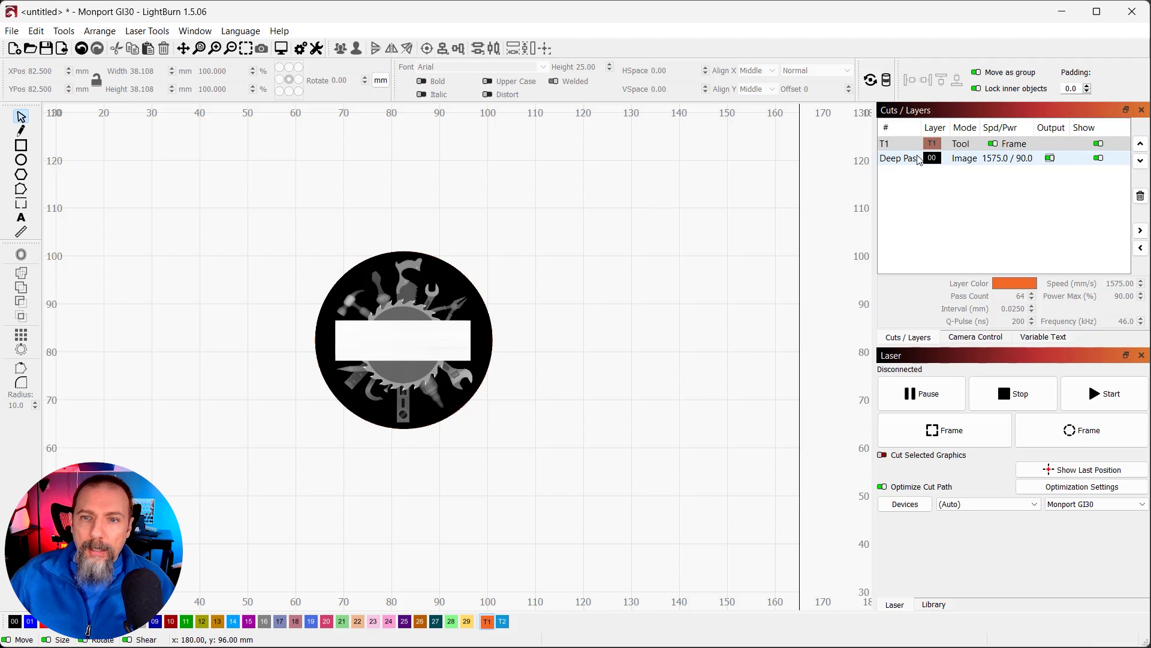
pyautogui.click(914, 161)
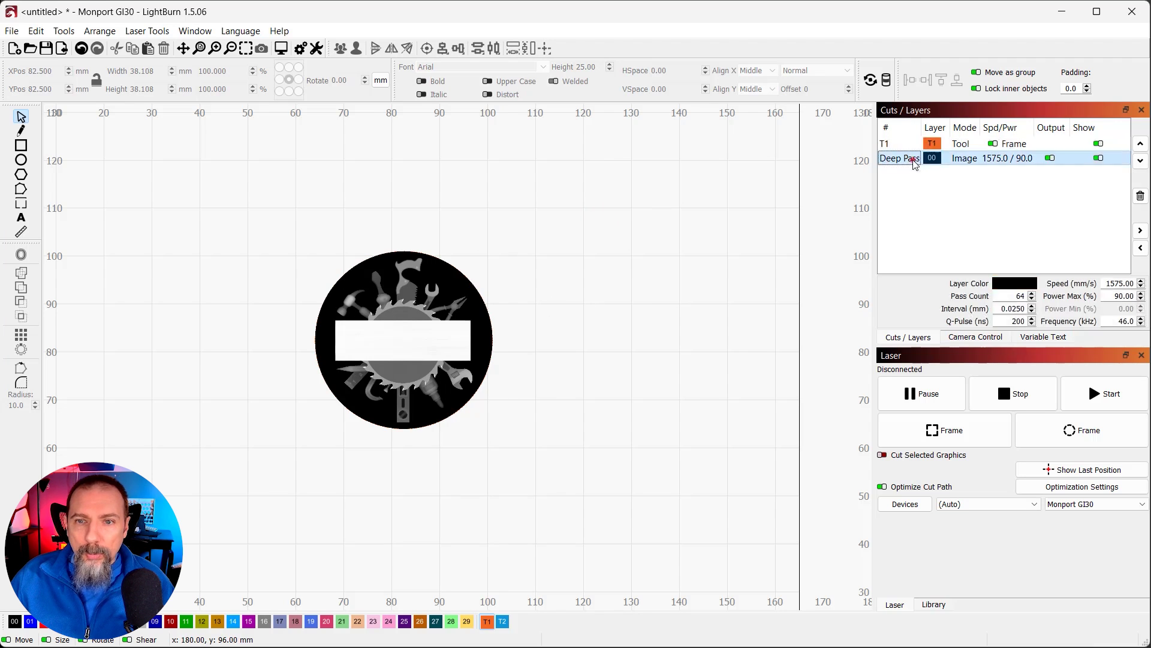
pyautogui.doubleClick(914, 161)
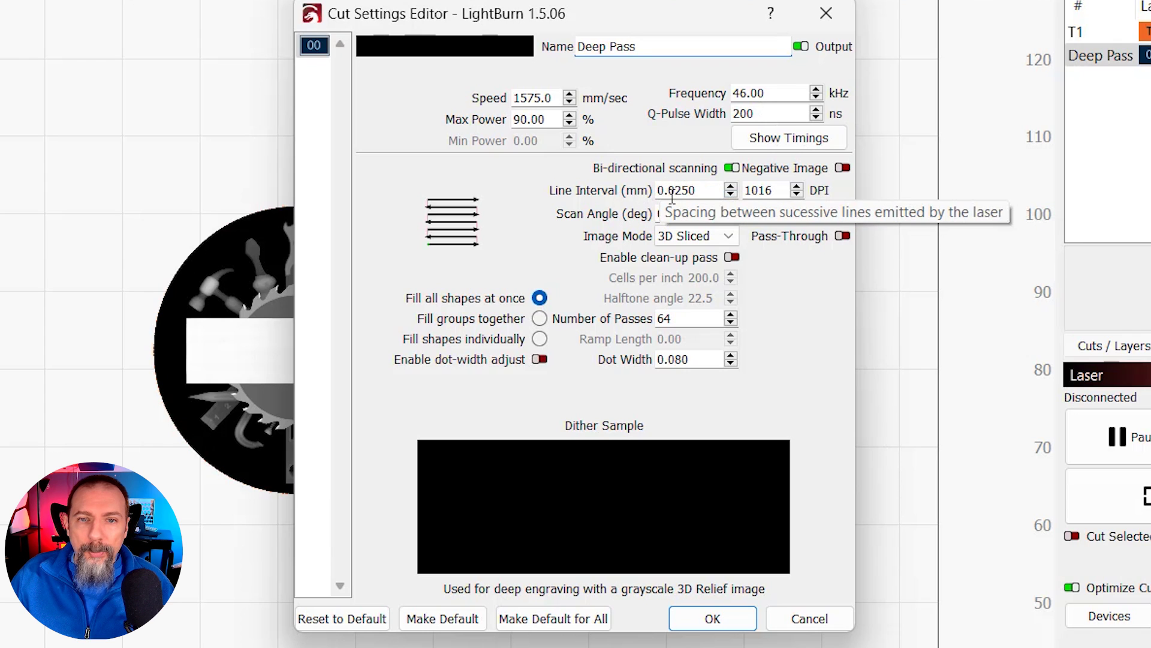
pyautogui.click(713, 191)
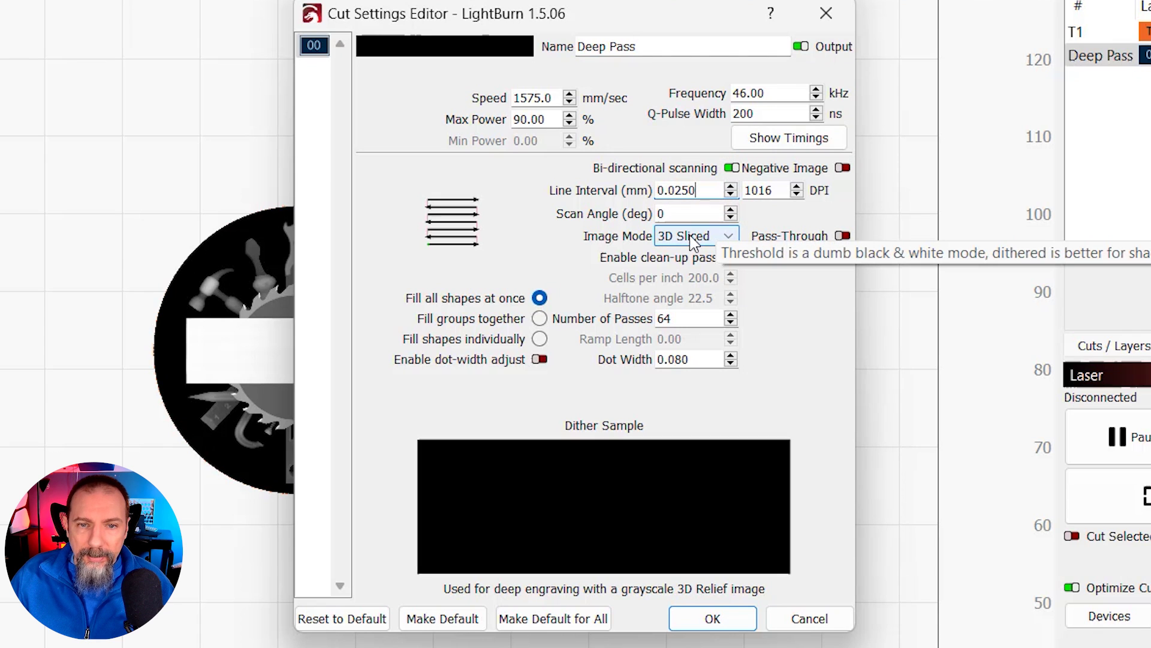
pyautogui.doubleClick(701, 321)
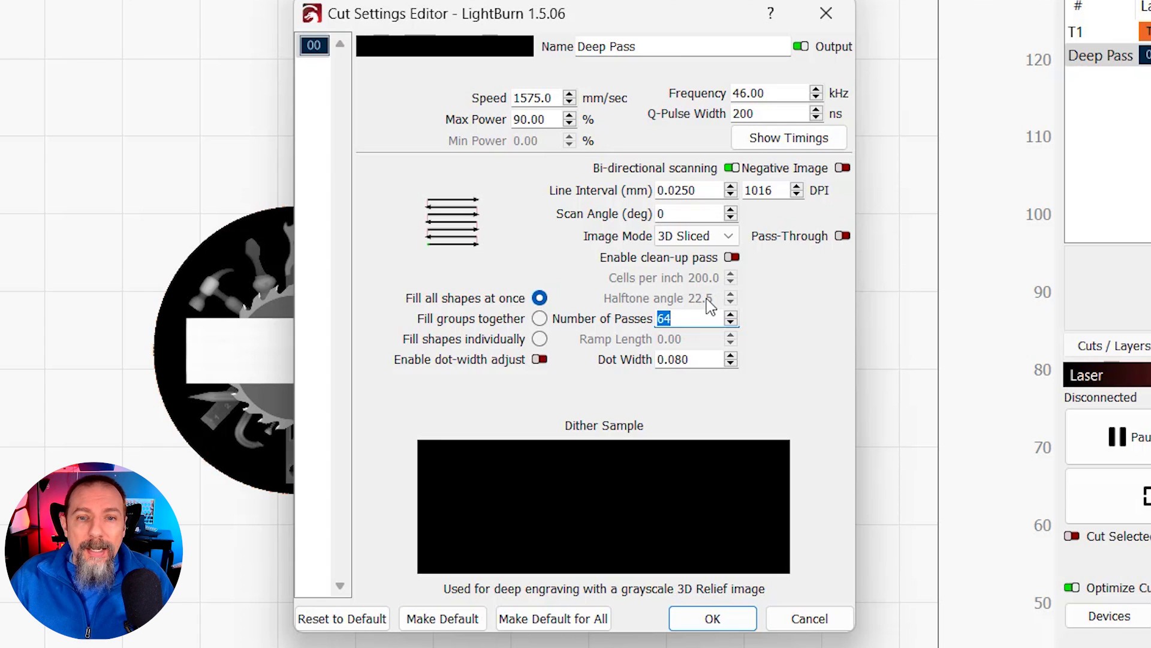
pyautogui.click(676, 320)
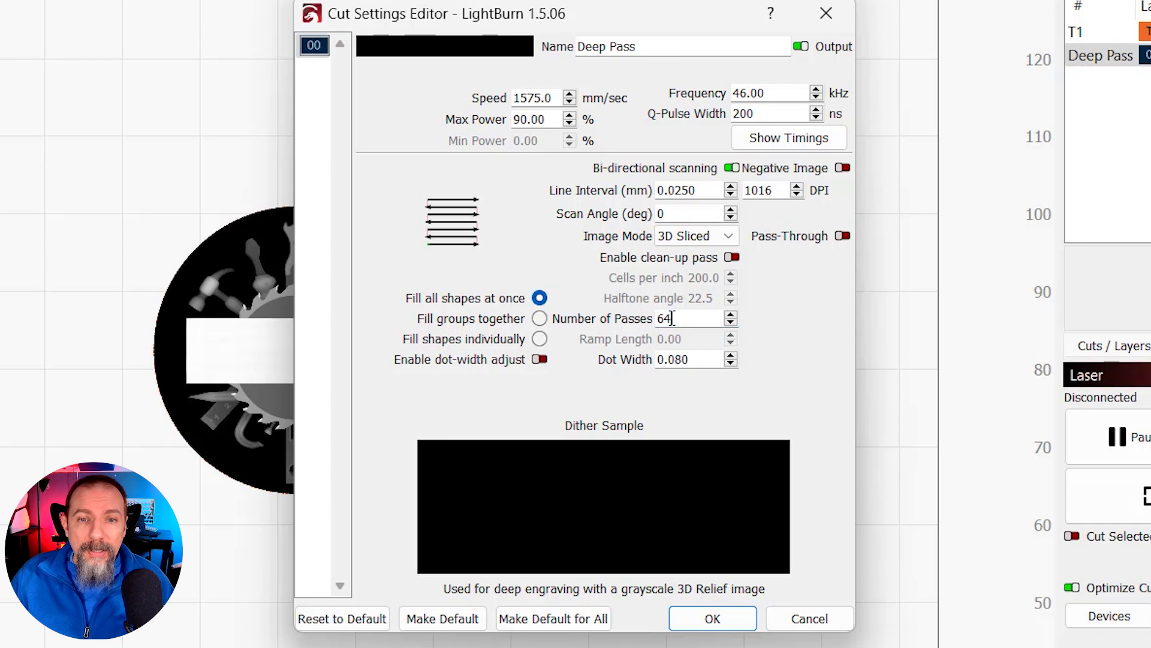
pyautogui.moveTo(672, 318); pyautogui.dragTo(653, 316)
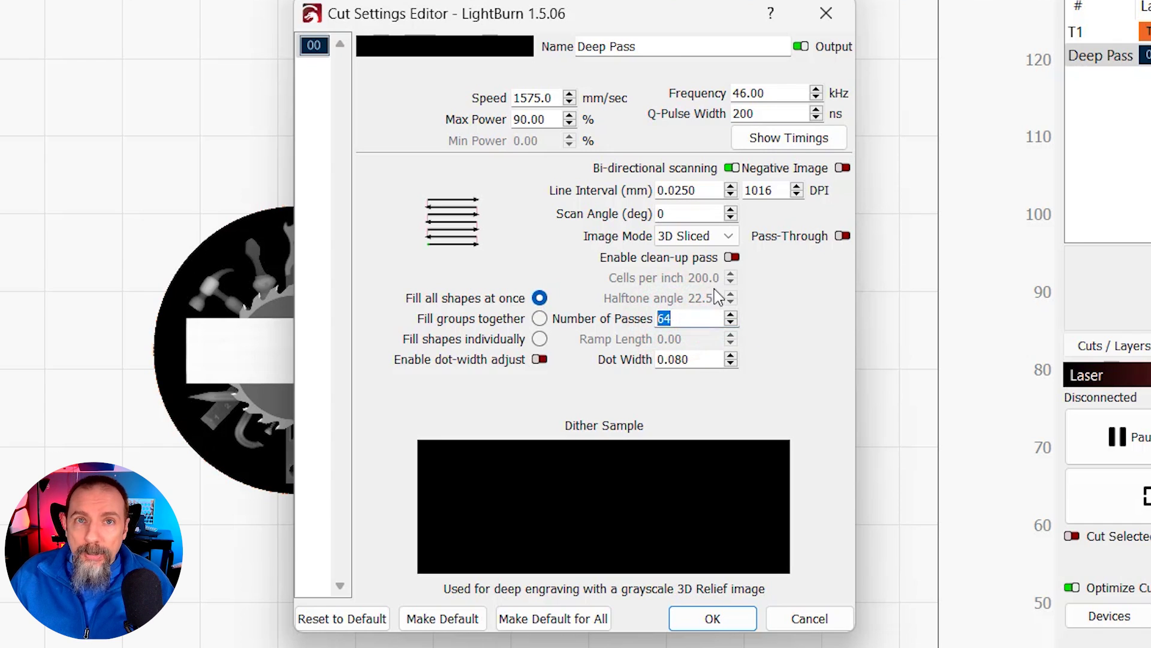
pyautogui.click(709, 319)
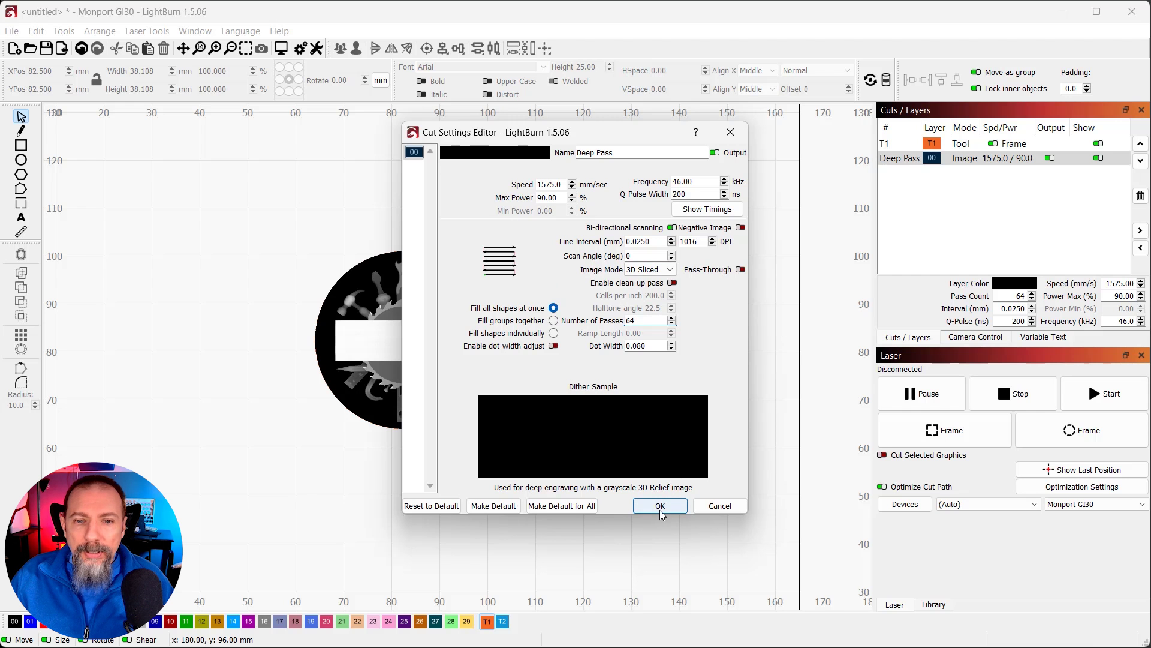
pyautogui.click(660, 506)
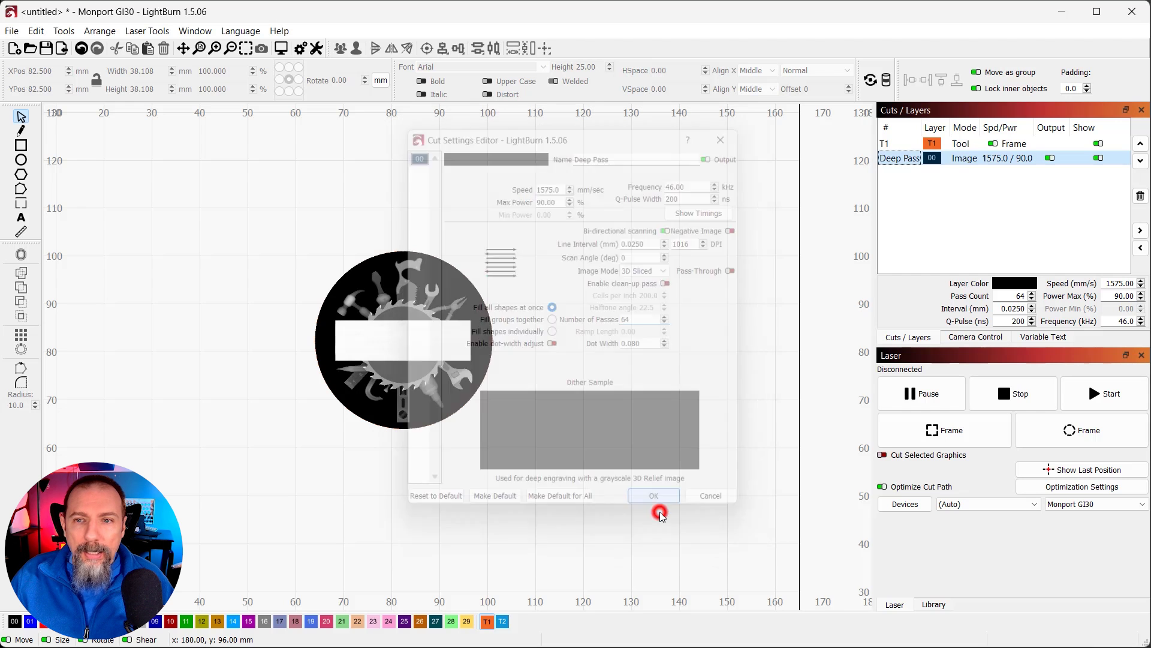
# Put a copy of the coin image on the Cleanup Pass layer.
pyautogui.click(465, 291)
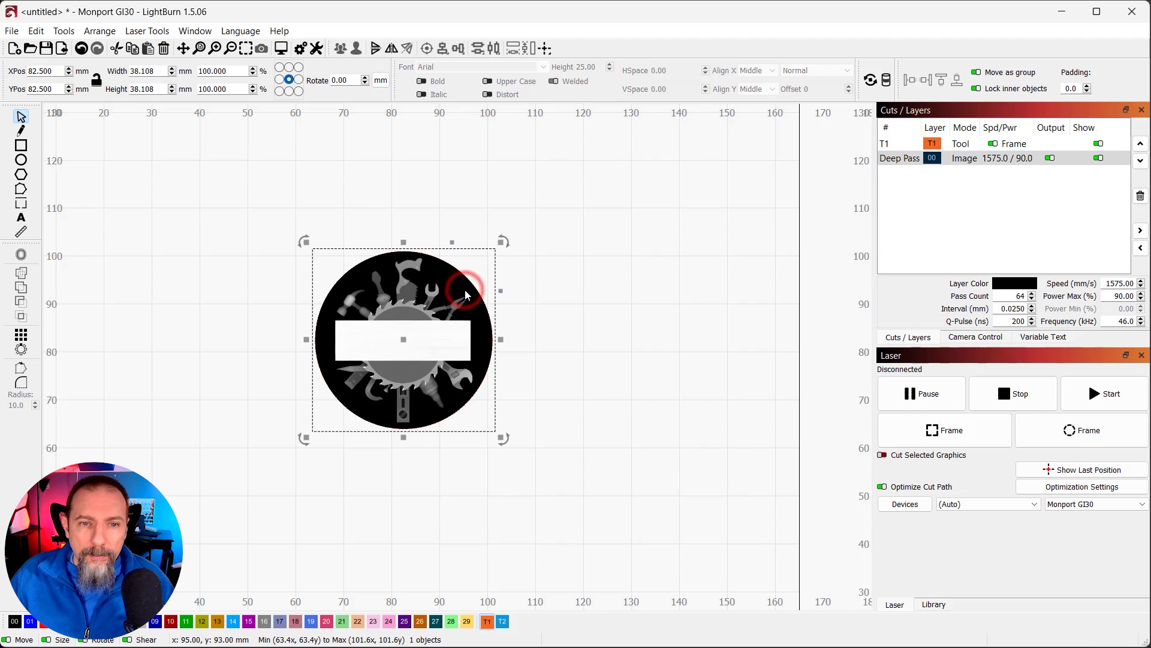
pyautogui.moveTo(466, 294); pyautogui.dragTo(527, 243)
pyautogui.hotkey('ctrl', 'z')
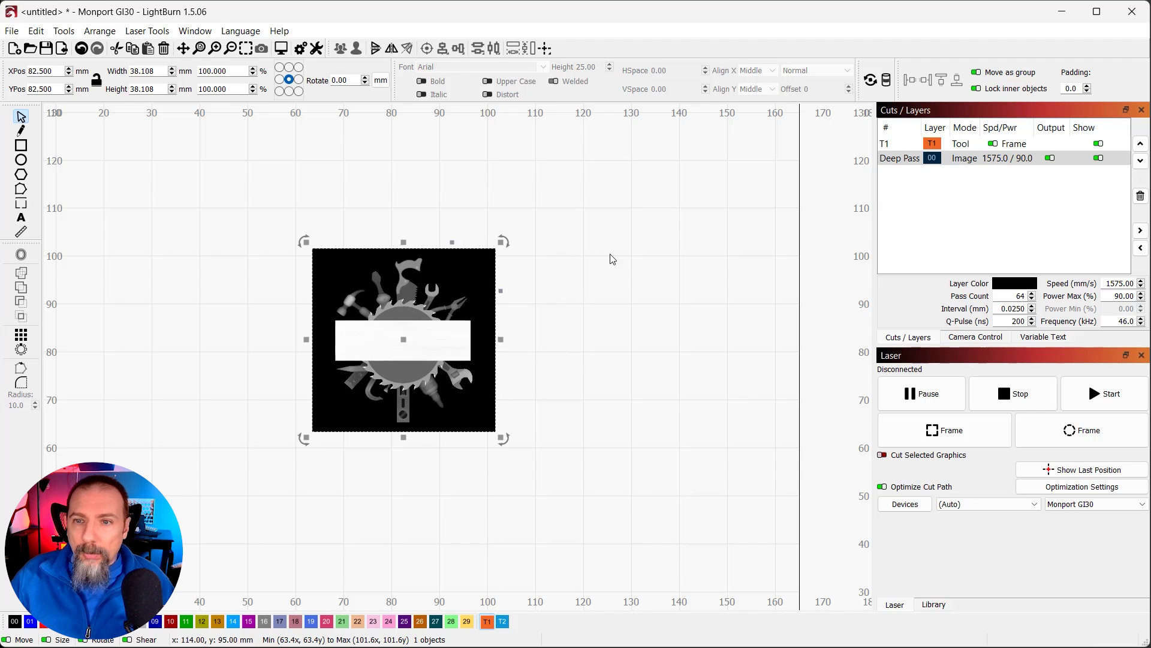
pyautogui.click(29, 624)
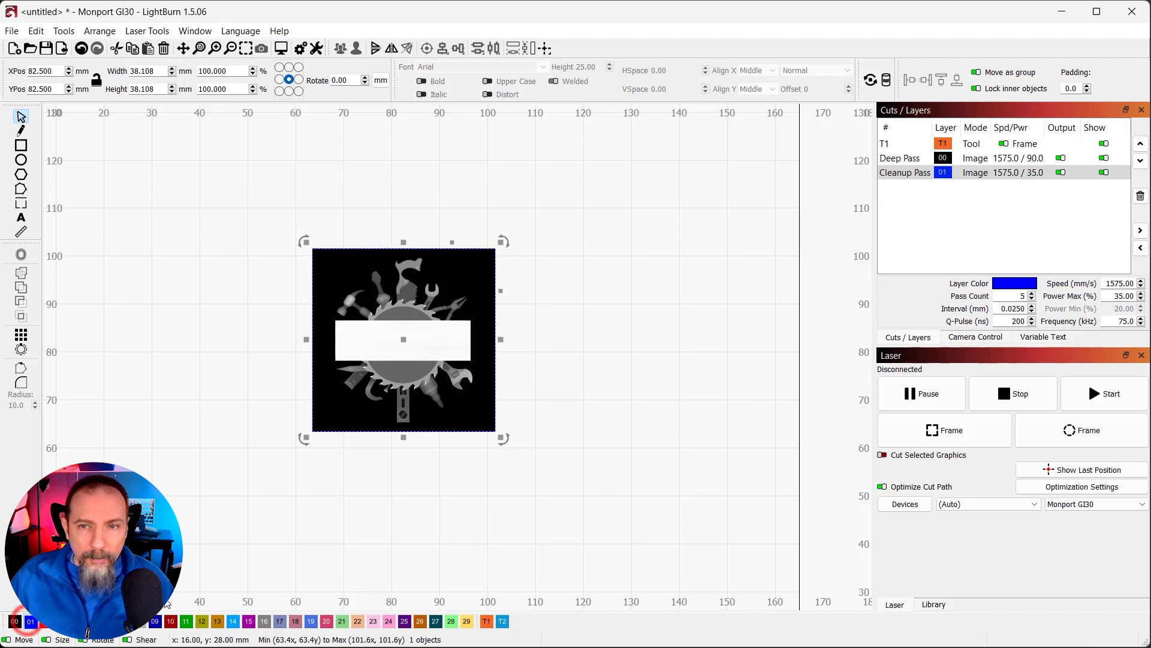
# Mask the Cleanup Pass image to the circle, then re-enable output and visibility on both layers.
pyautogui.click(1060, 158)
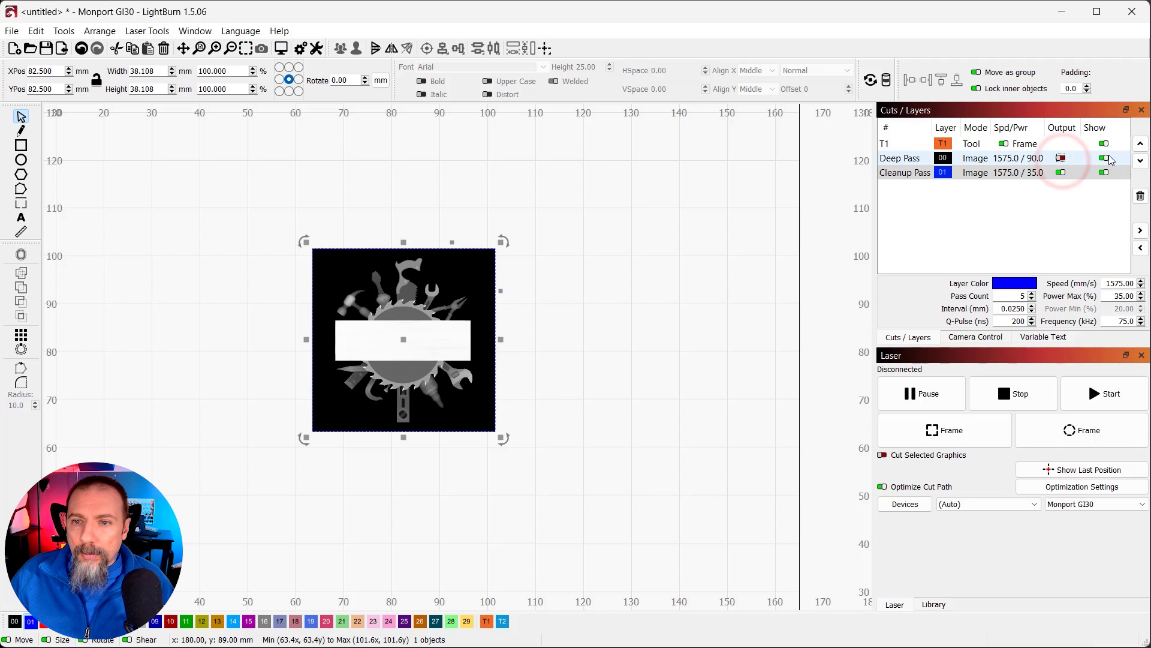
pyautogui.click(1103, 158)
pyautogui.click(1061, 172)
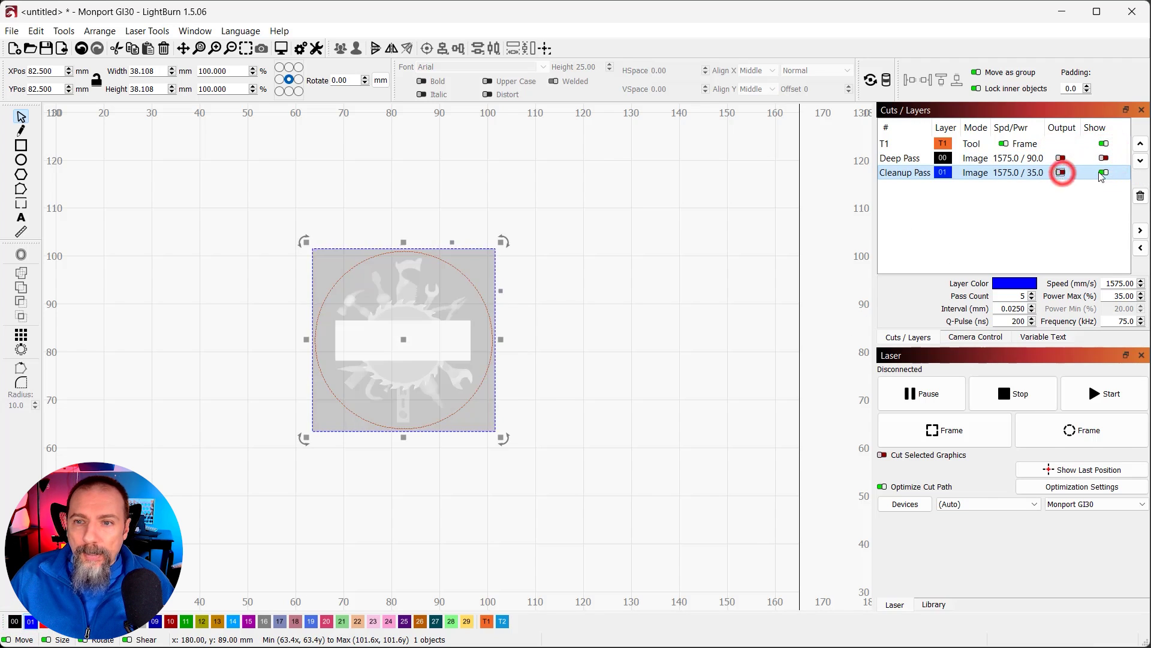
pyautogui.click(1104, 172)
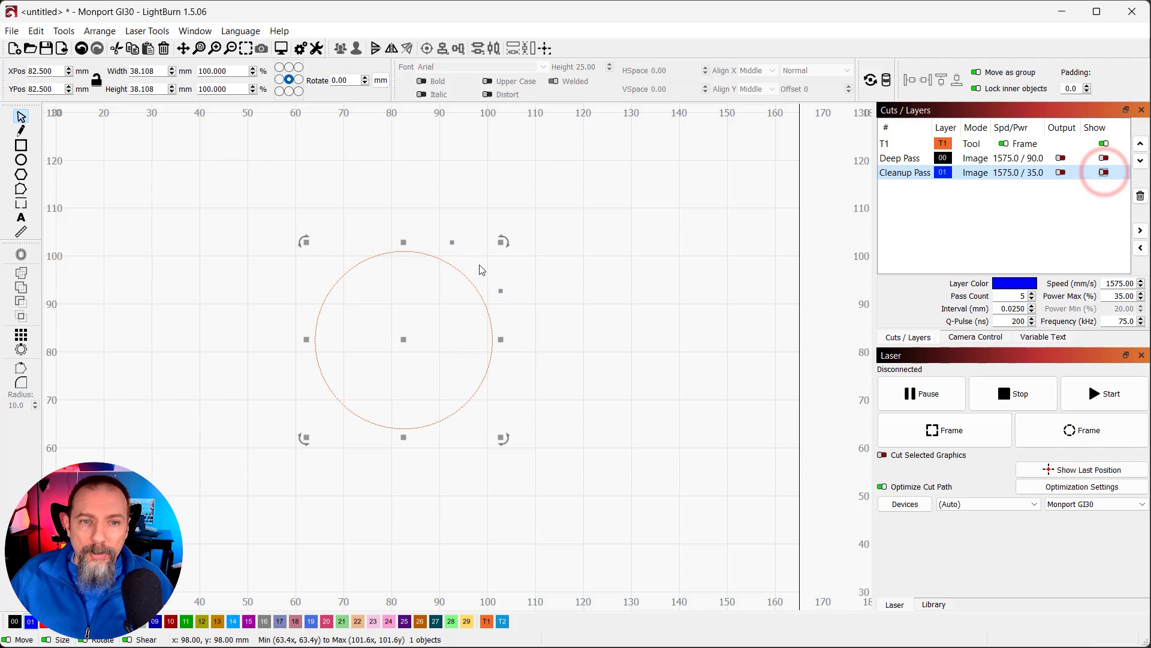
pyautogui.click(464, 273)
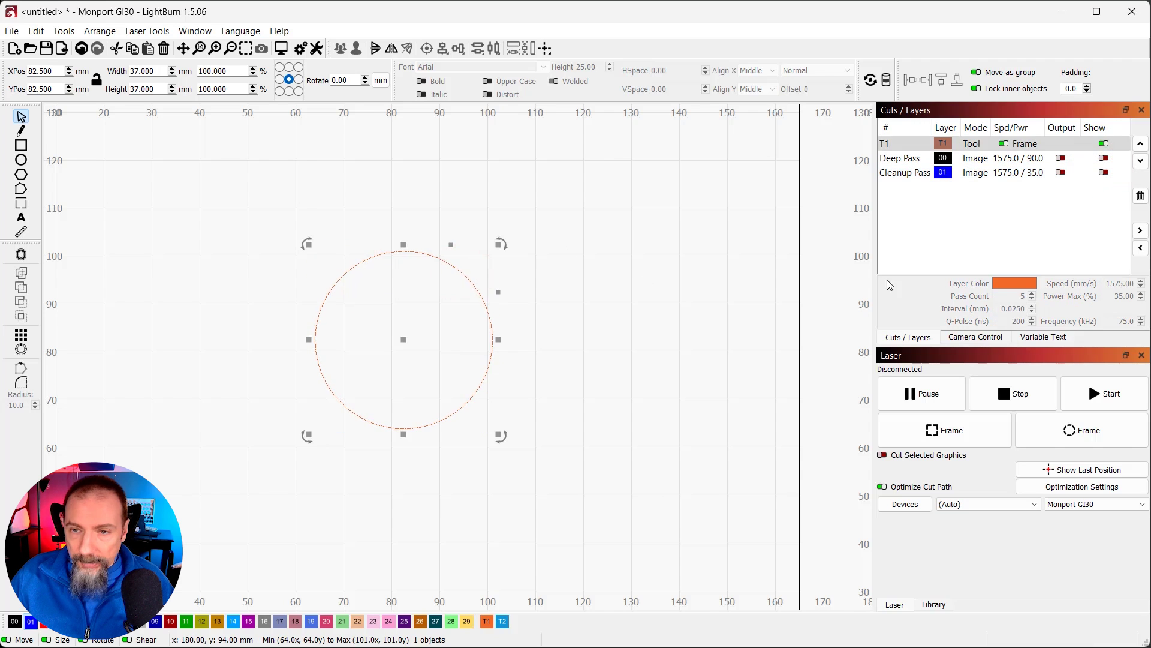
pyautogui.click(1104, 172)
pyautogui.keyDown('shift'); pyautogui.click(481, 275); pyautogui.keyUp('shift')
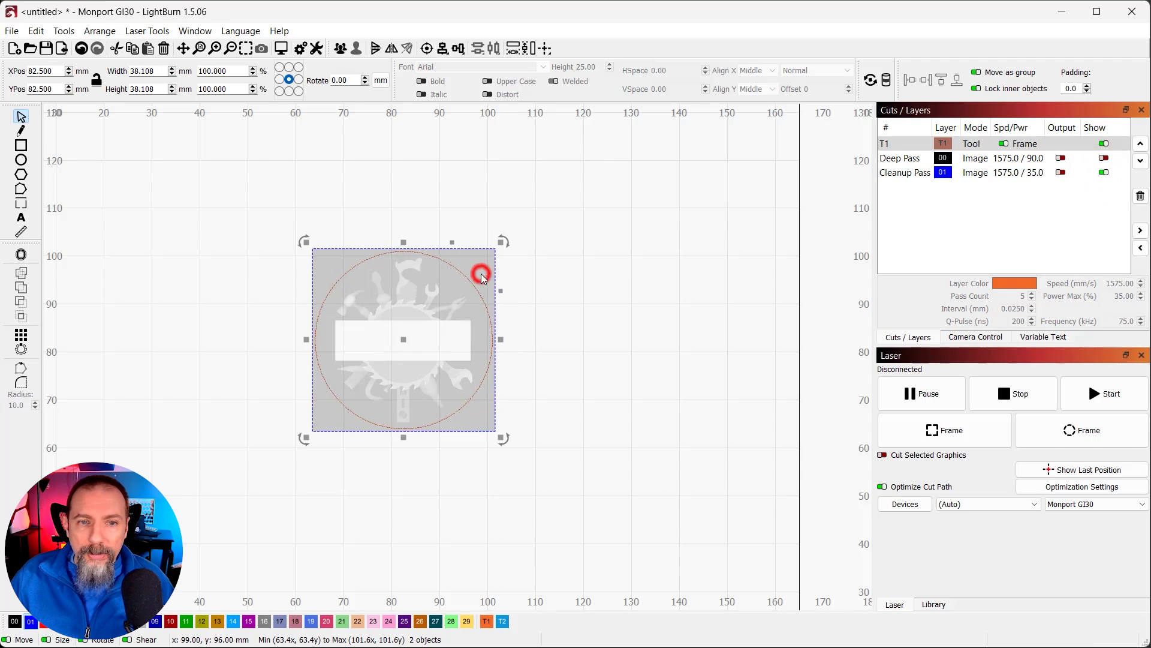
pyautogui.click(65, 31)
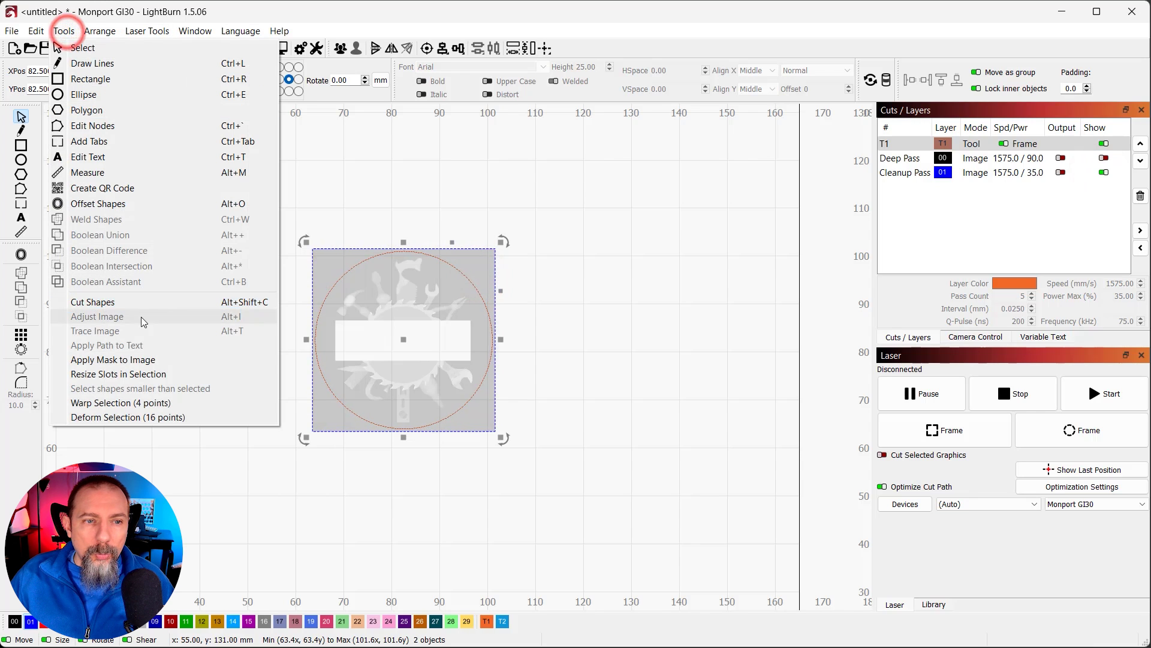
pyautogui.click(123, 359)
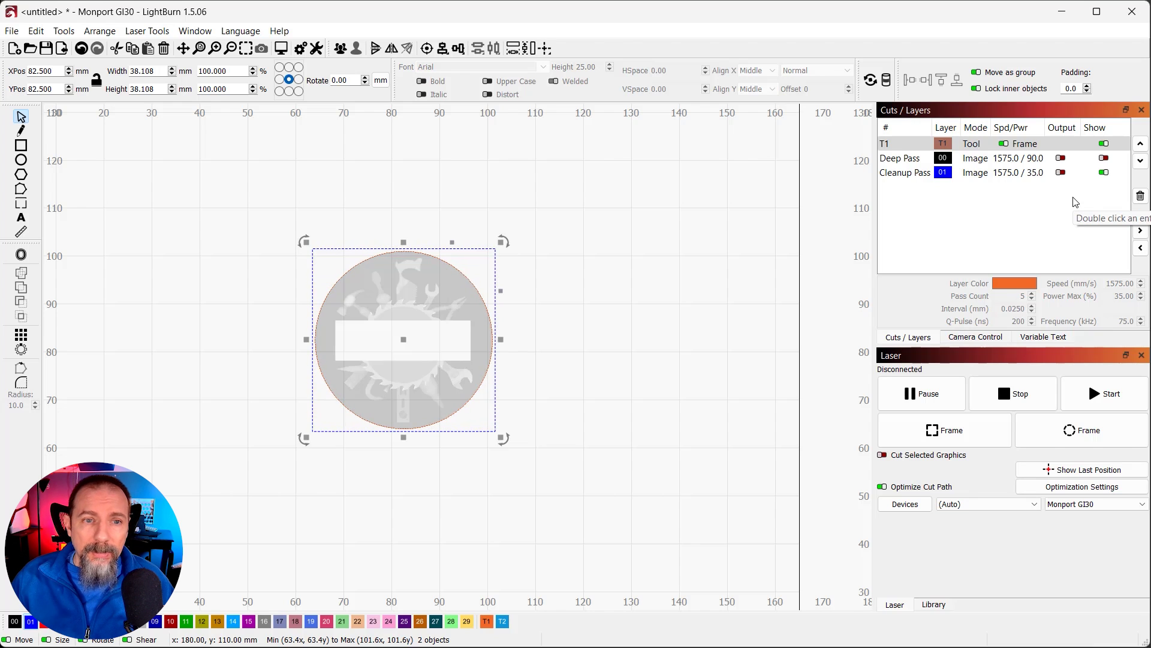
pyautogui.click(1062, 158)
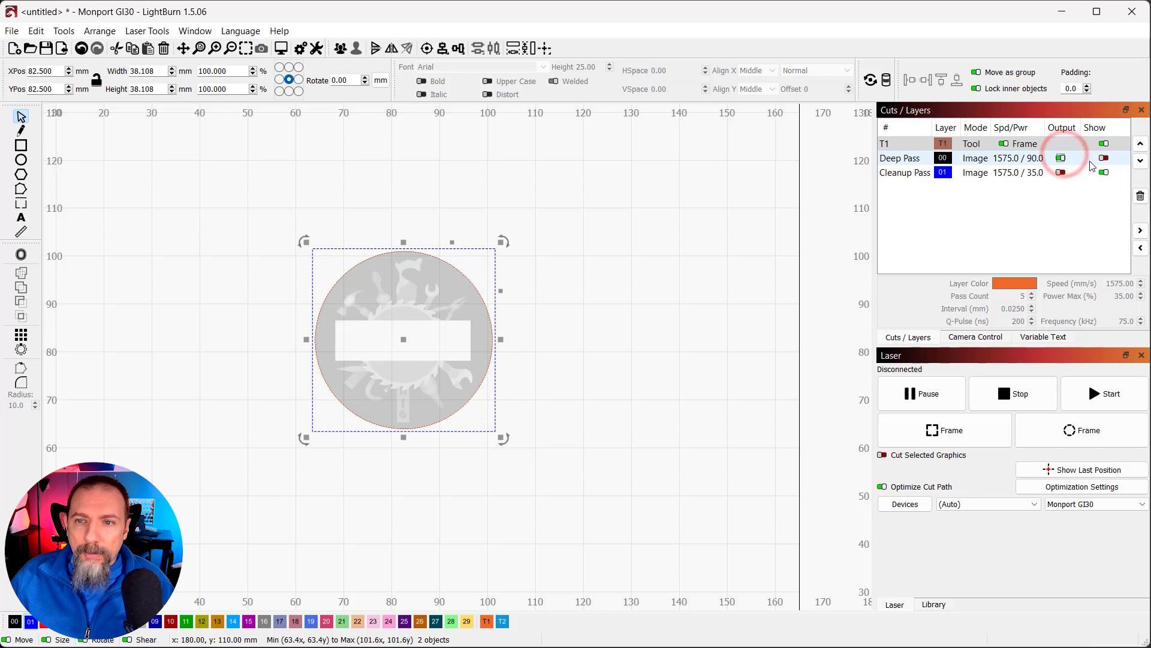
pyautogui.click(1104, 157)
pyautogui.click(1061, 172)
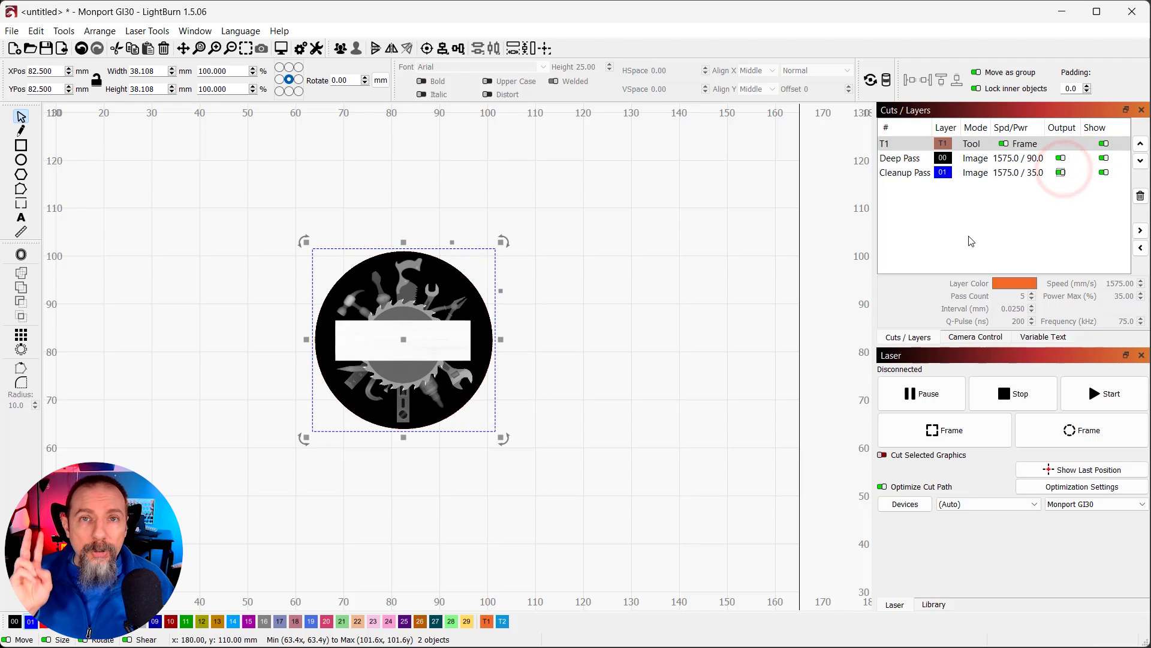
pyautogui.click(899, 161)
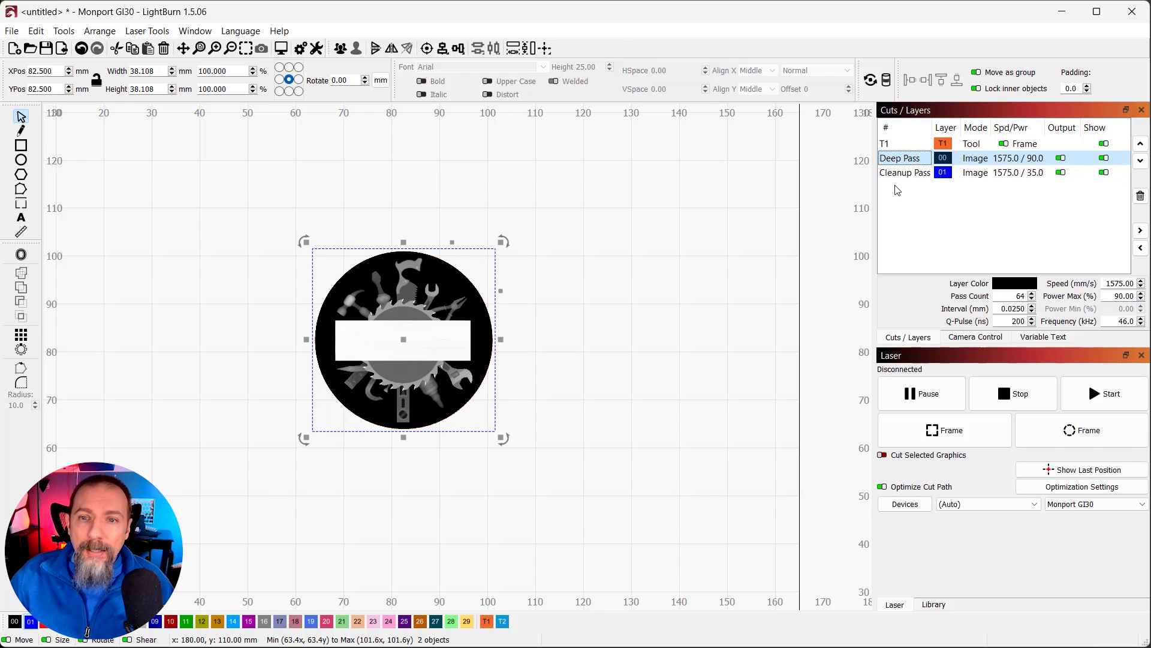
pyautogui.click(907, 173)
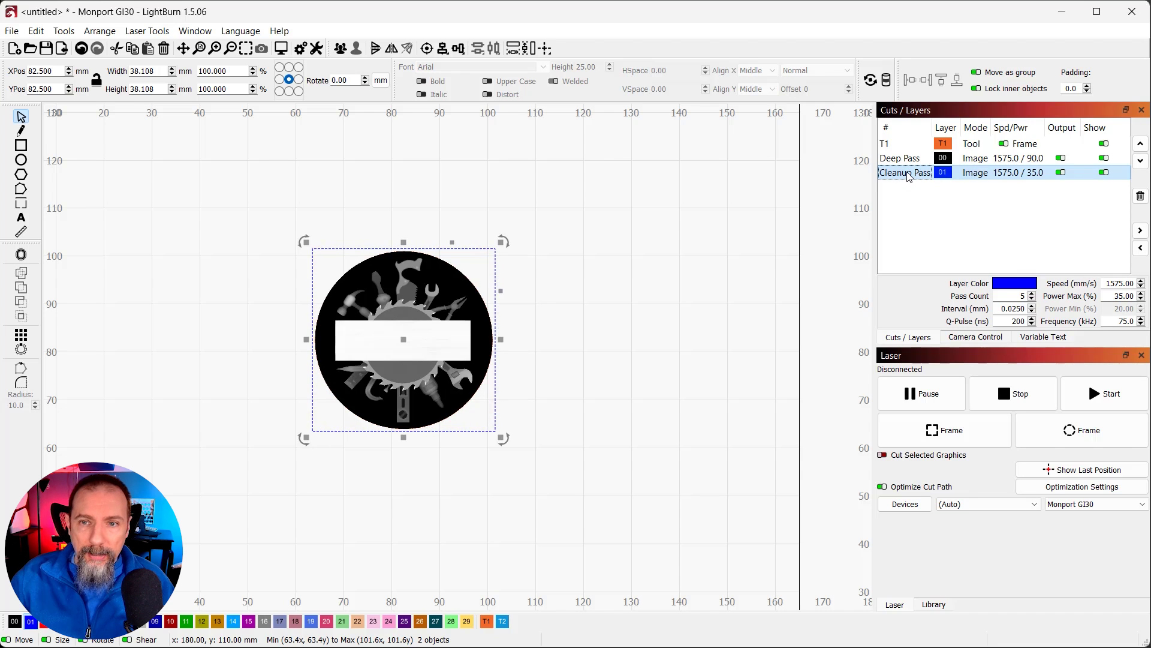
# Change the Cleanup Pass layer's Number of Passes from 5 to 1 in the Cut Settings Editor.
pyautogui.doubleClick(908, 174)
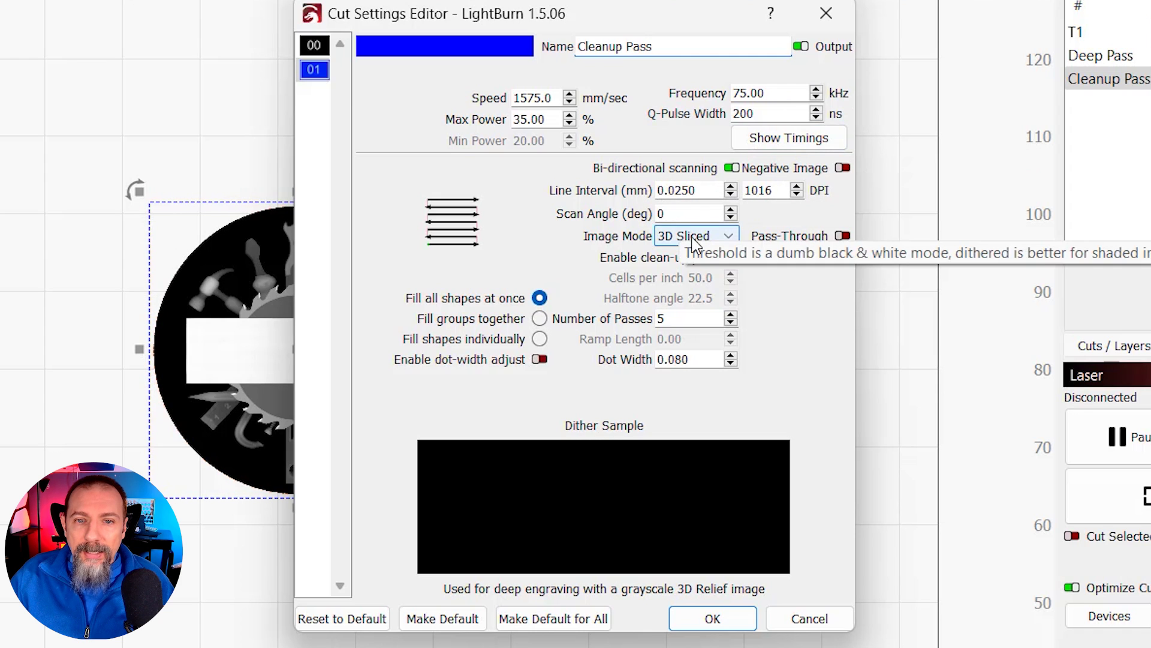
pyautogui.doubleClick(696, 323)
pyautogui.write('1')
pyautogui.click(764, 319)
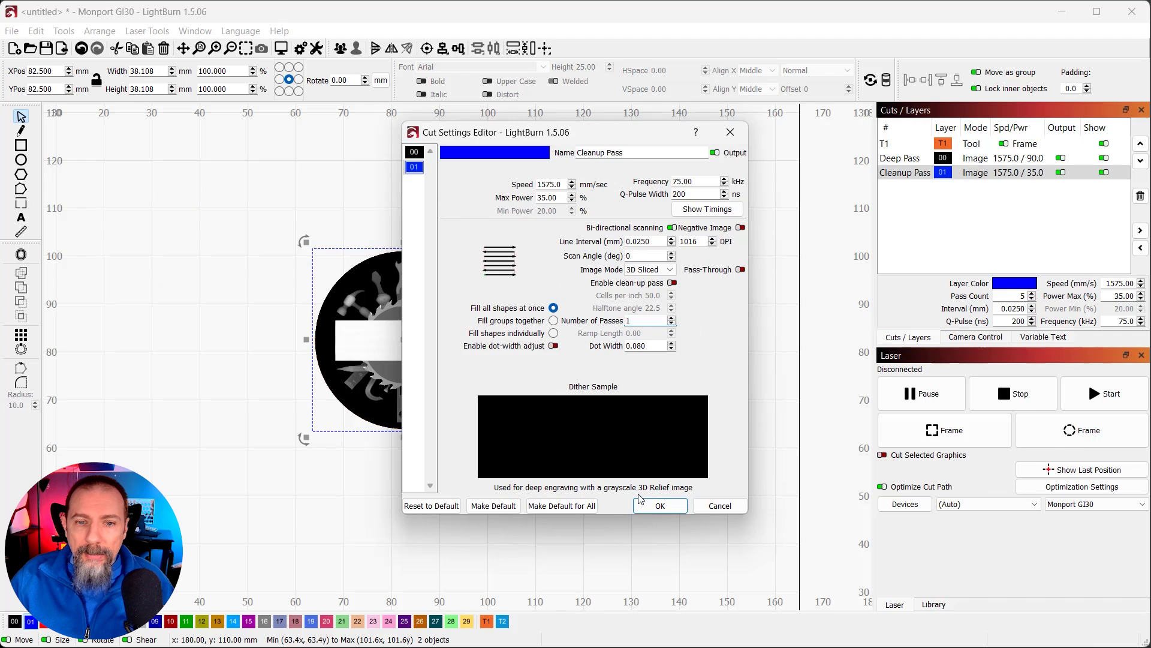
pyautogui.click(647, 507)
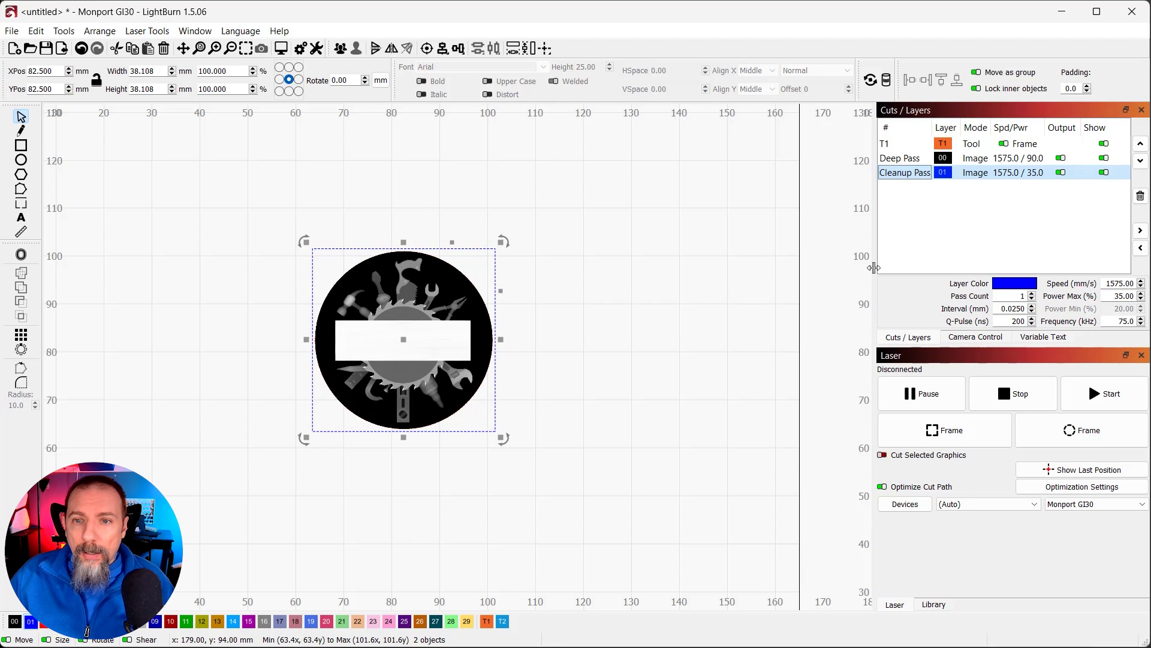
pyautogui.click(906, 158)
pyautogui.click(917, 171)
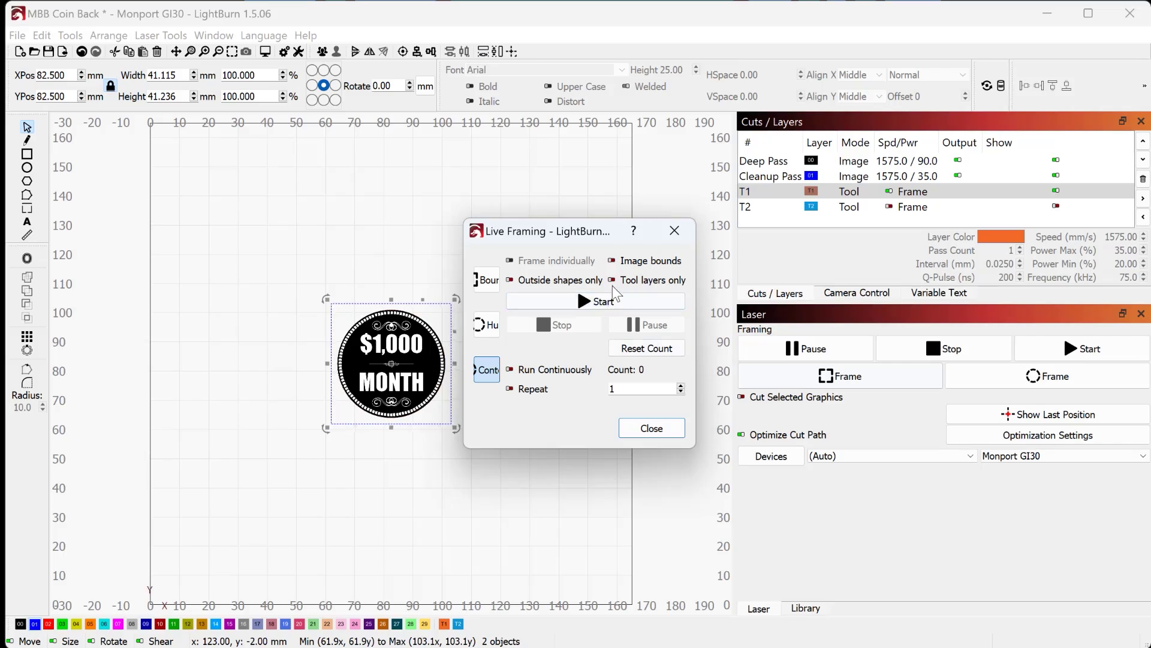
# Limit Live Framing to tool layers only, then restart framing from the Laser panel.
pyautogui.click(612, 280)
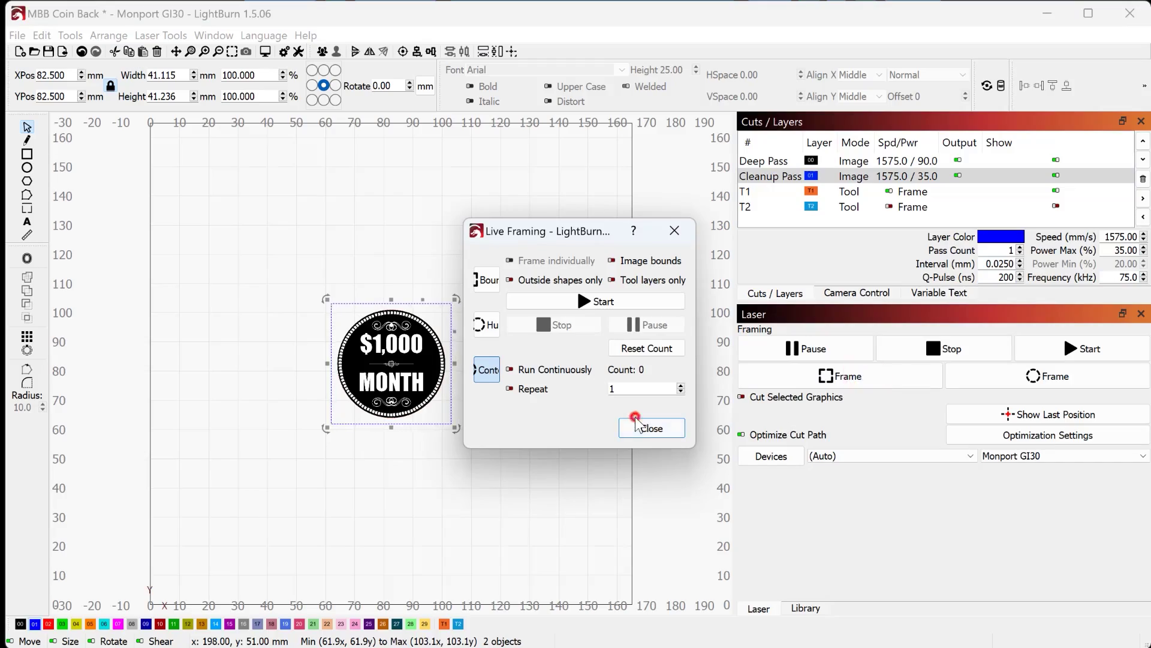
pyautogui.click(644, 430)
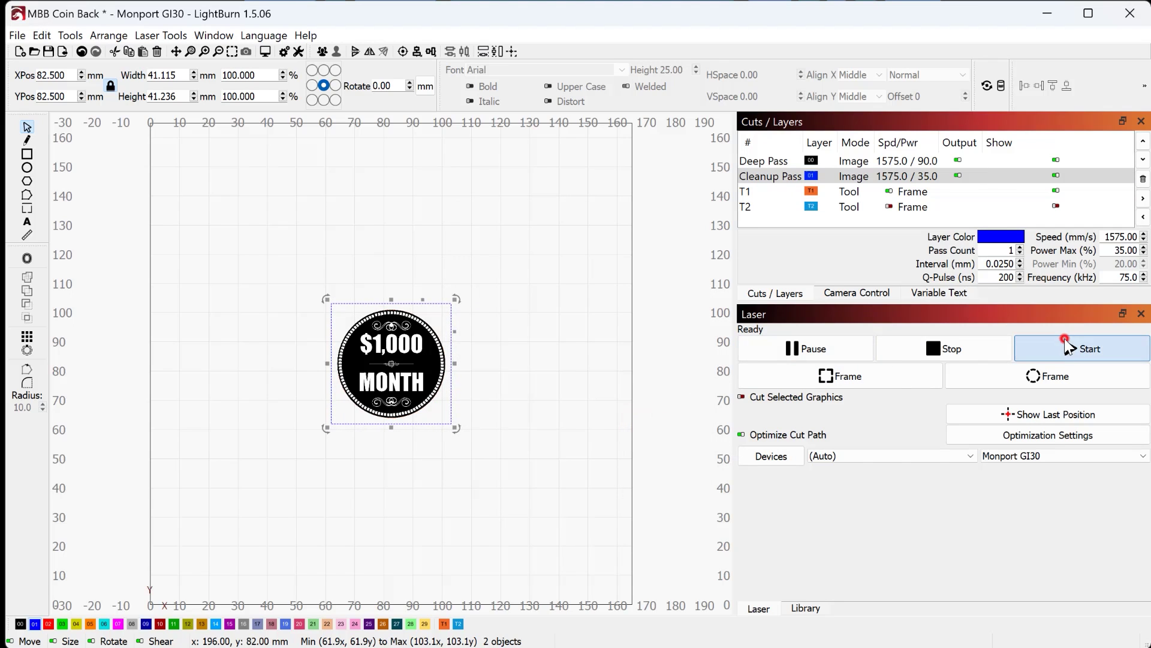
pyautogui.click(1067, 347)
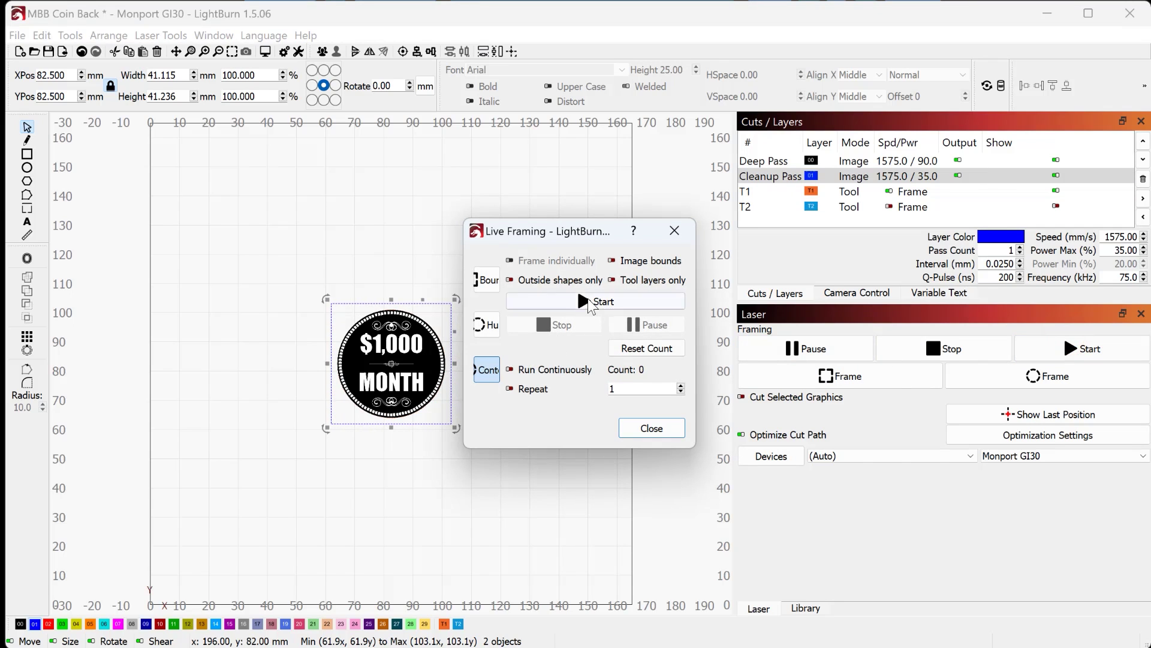